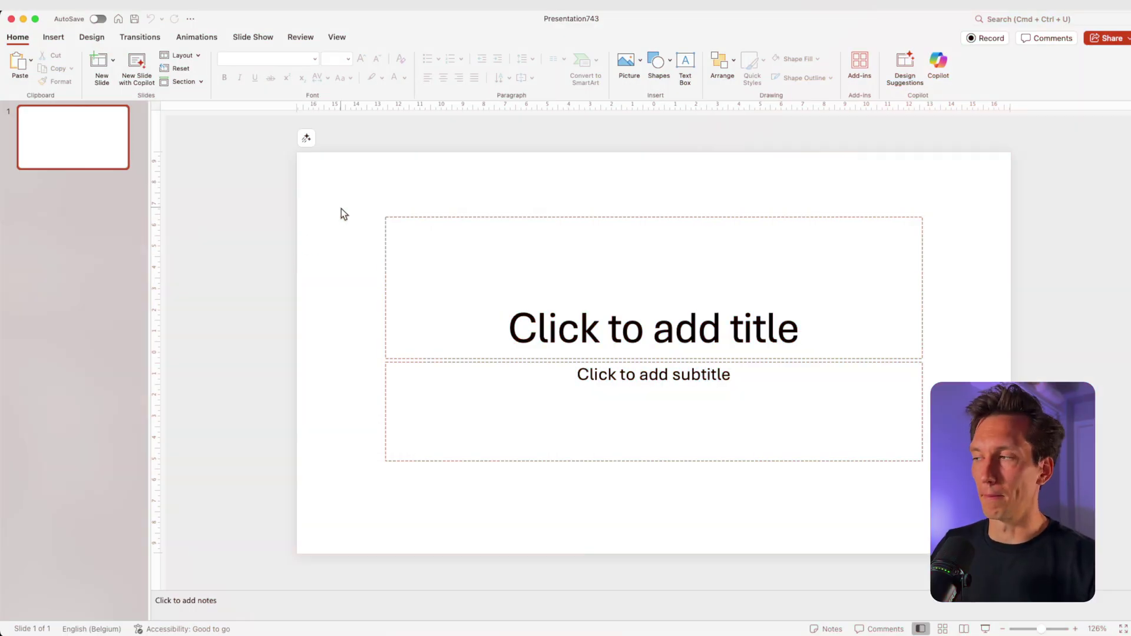
- Switch the first slide to the Blank layout, removing its title and subtitle placeholders
click(182, 55)
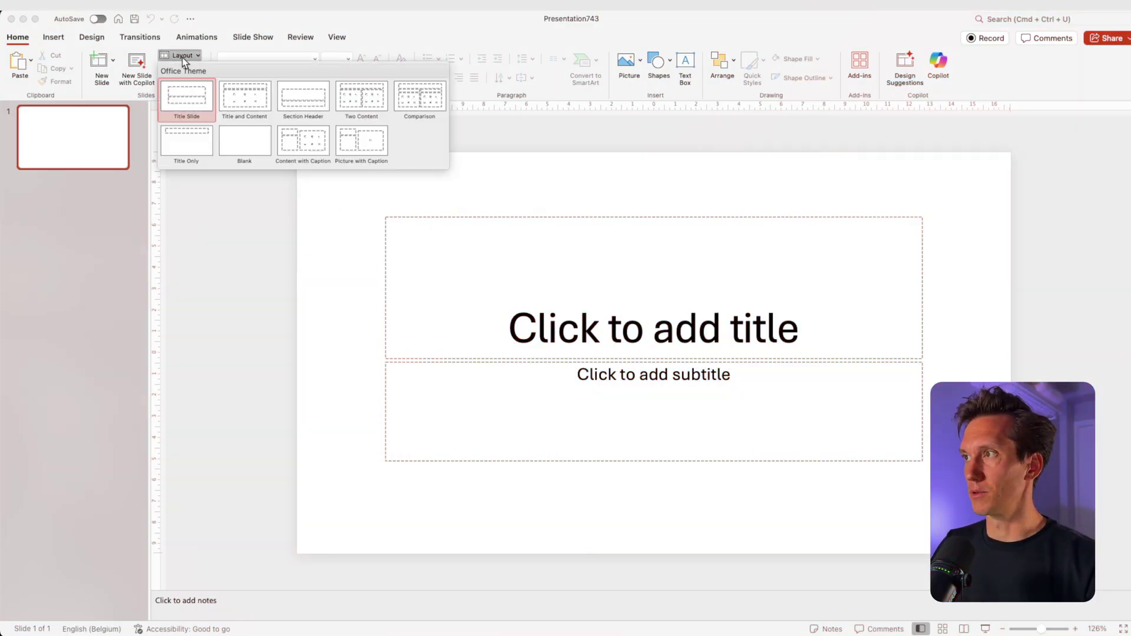
click(245, 139)
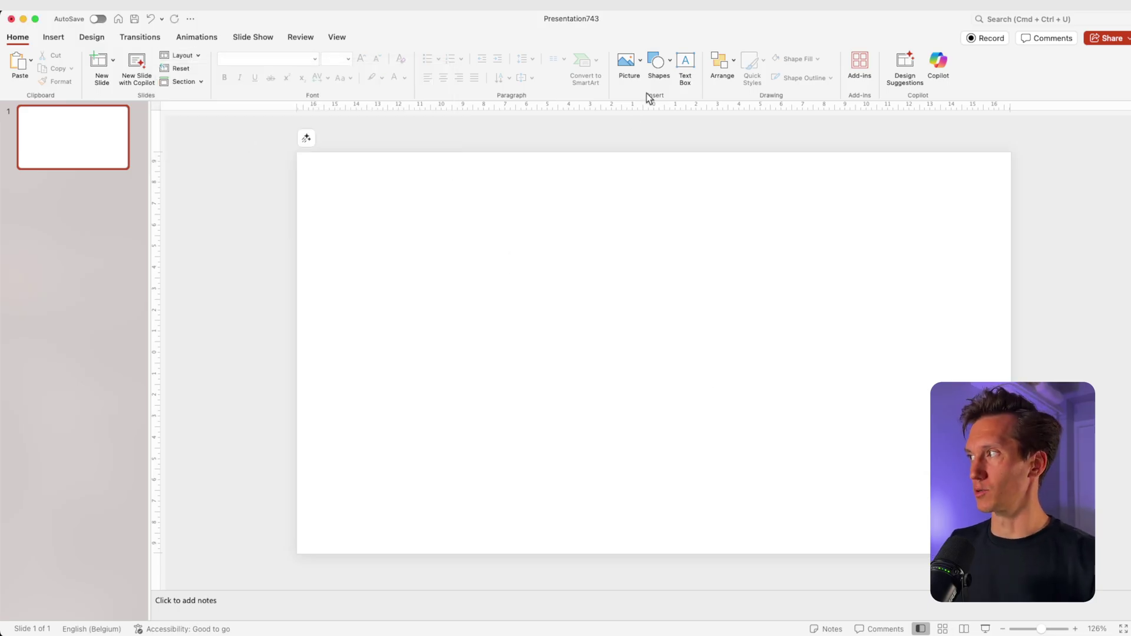
- Draw a rounded square on the slide and rotate it into a diamond
click(660, 63)
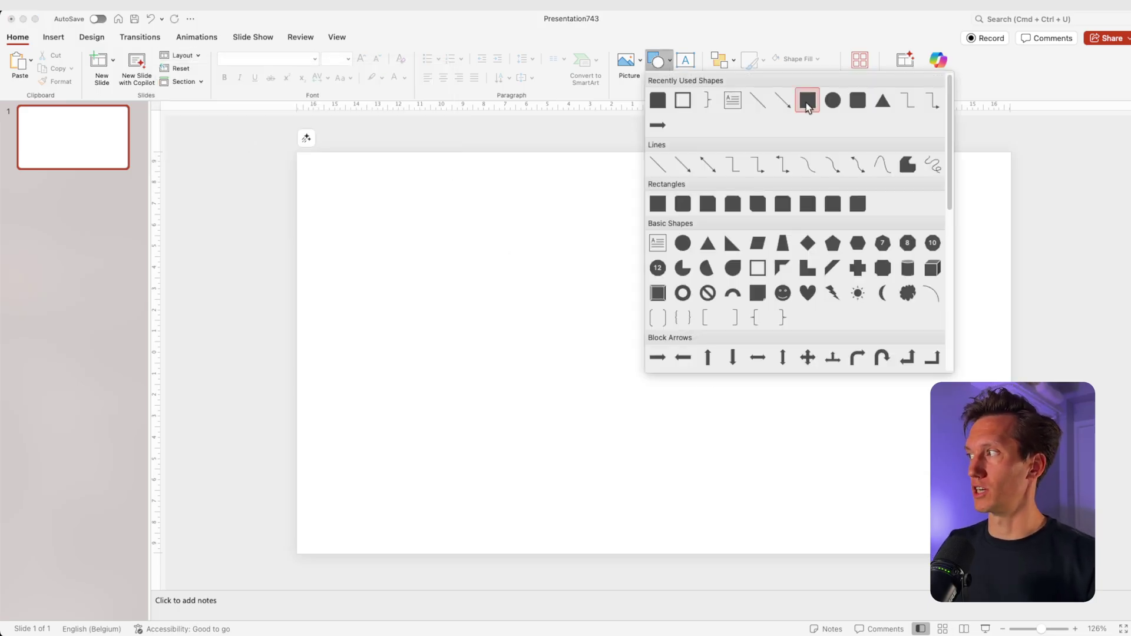
click(858, 101)
drag(418, 222, 671, 474)
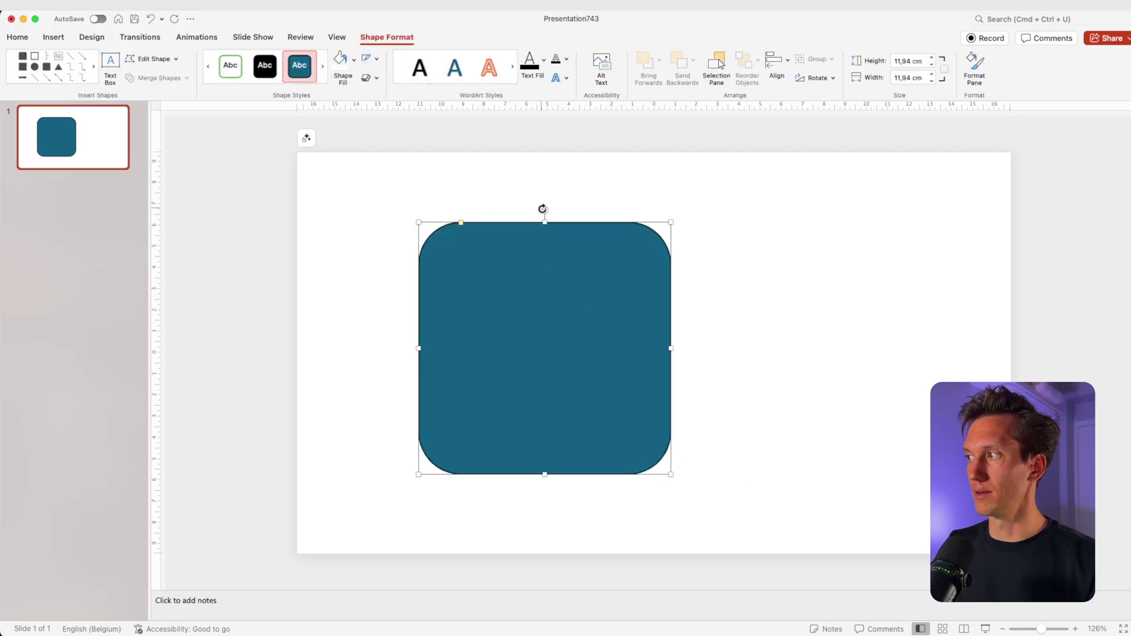
drag(544, 210, 430, 231)
- Enlarge the diamond to about 23.94 cm and move it over the slide's lower-right edge
scroll(616, 393, down, 5)
drag(1031, 631, 1024, 631)
drag(613, 287, 613, 162)
drag(624, 268, 710, 233)
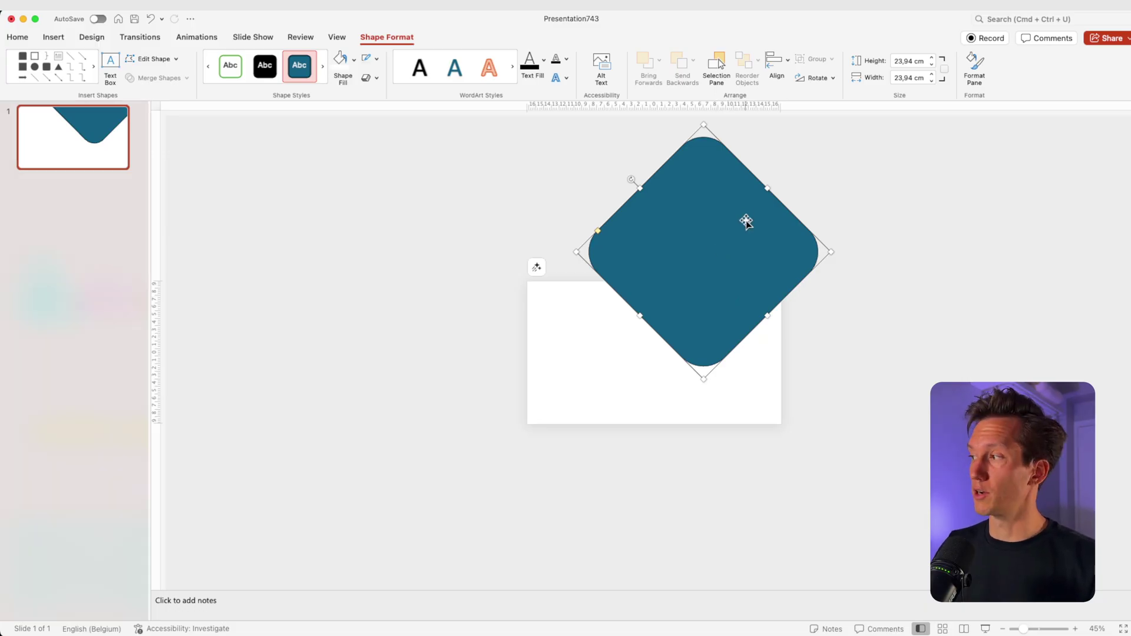
drag(736, 200, 729, 395)
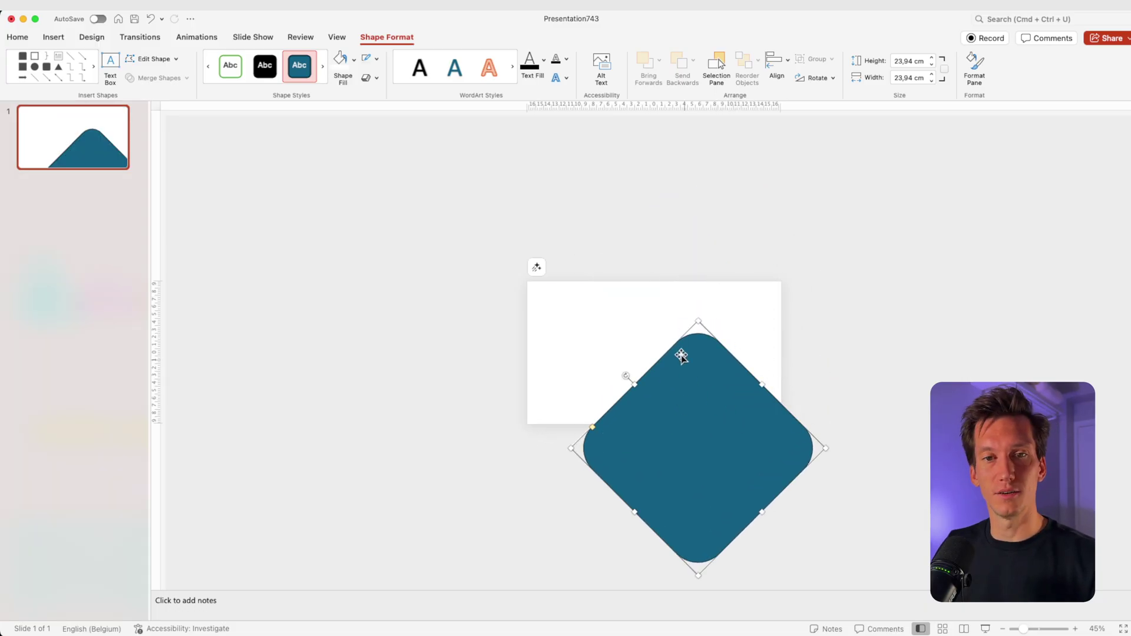
drag(665, 473, 681, 163)
- Duplicate the diamond and position the copy as the top diamond
key(super+z)
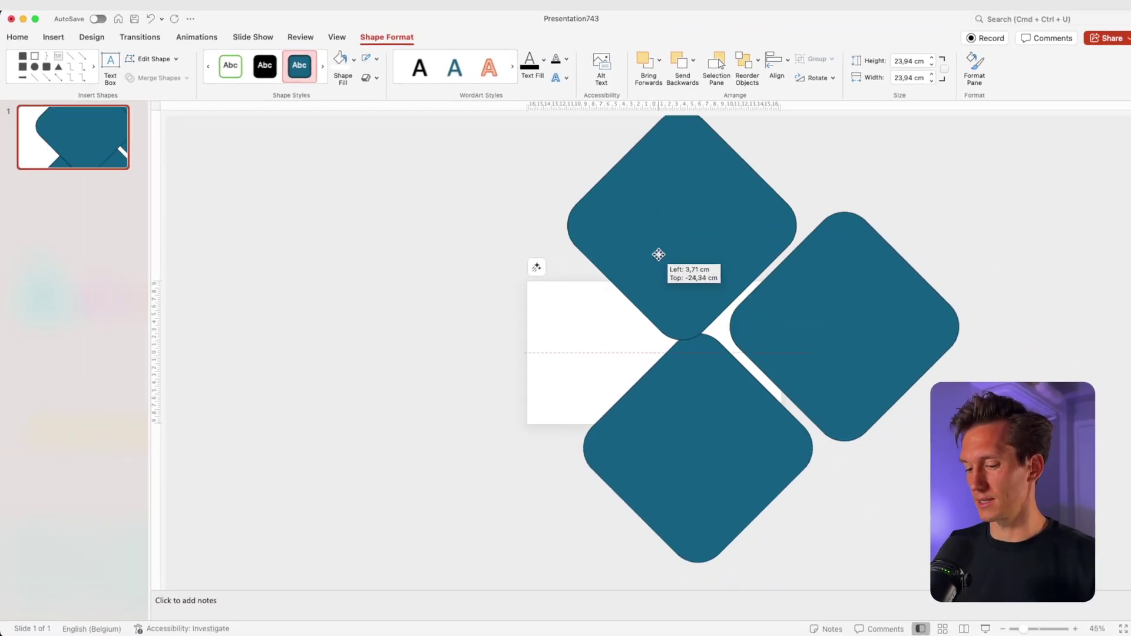
drag(659, 255, 707, 268)
click(714, 390)
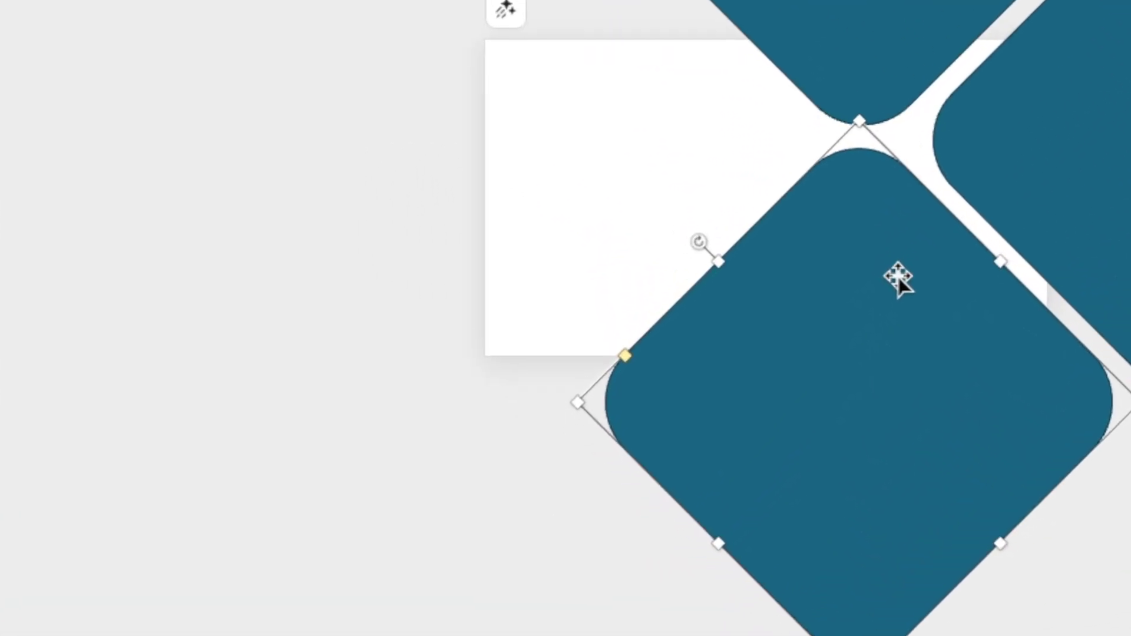
click(646, 186)
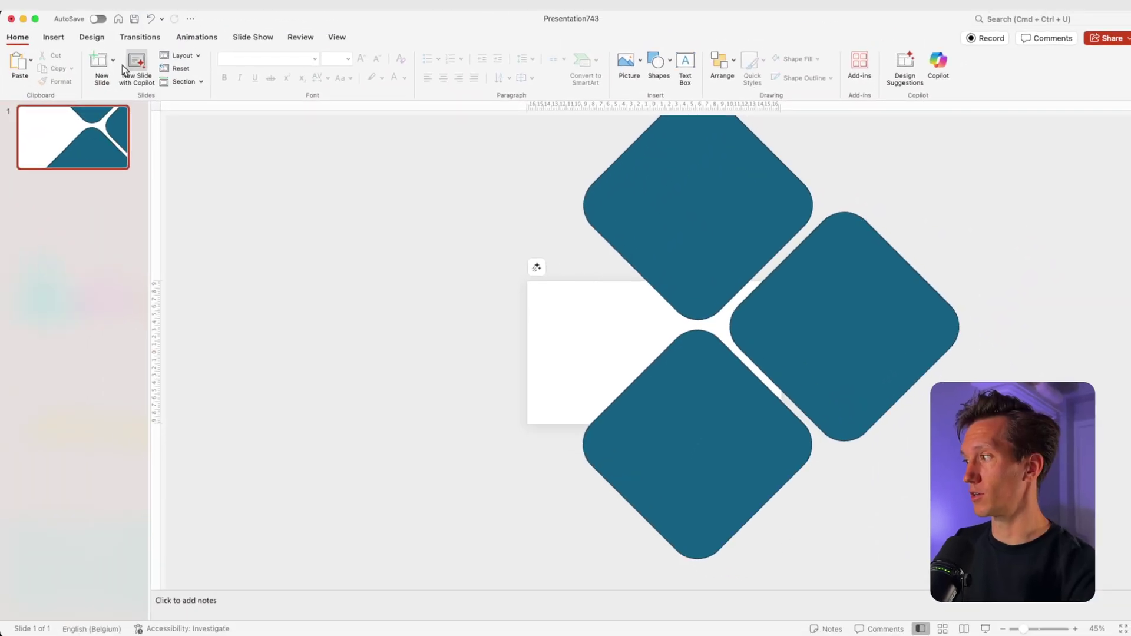
drag(149, 176, 207, 179)
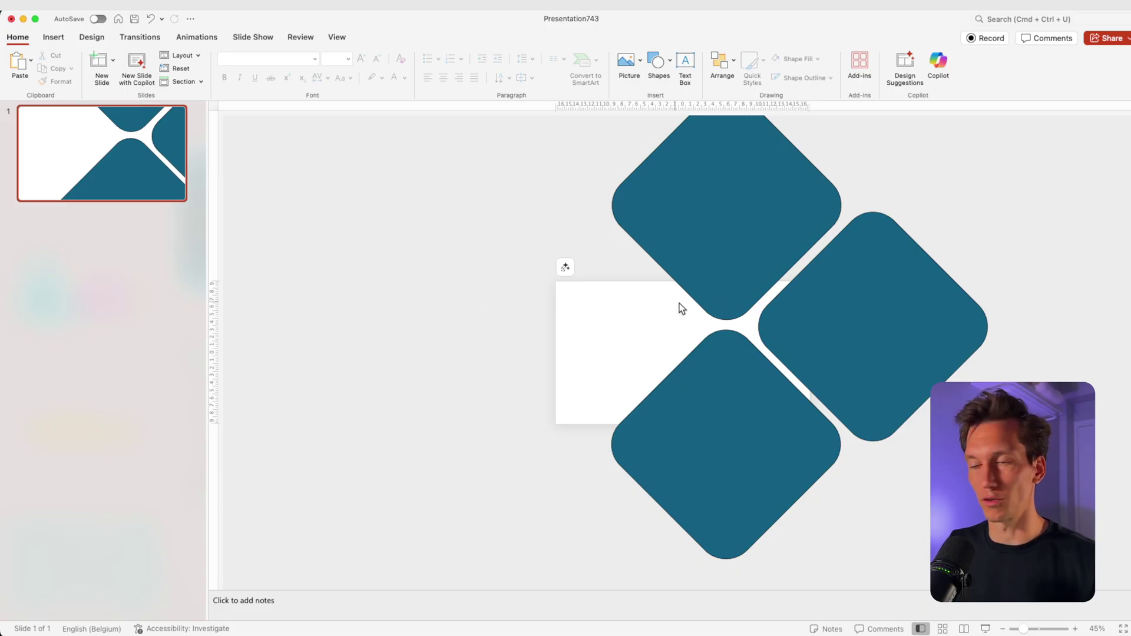
- Nudge the right diamond into place and tweak the top and right diamonds' corner rounding
click(783, 321)
drag(766, 308, 760, 312)
click(719, 348)
click(723, 288)
drag(622, 186, 621, 184)
click(814, 342)
drag(762, 312, 765, 307)
click(670, 338)
scroll(665, 335, down, 5)
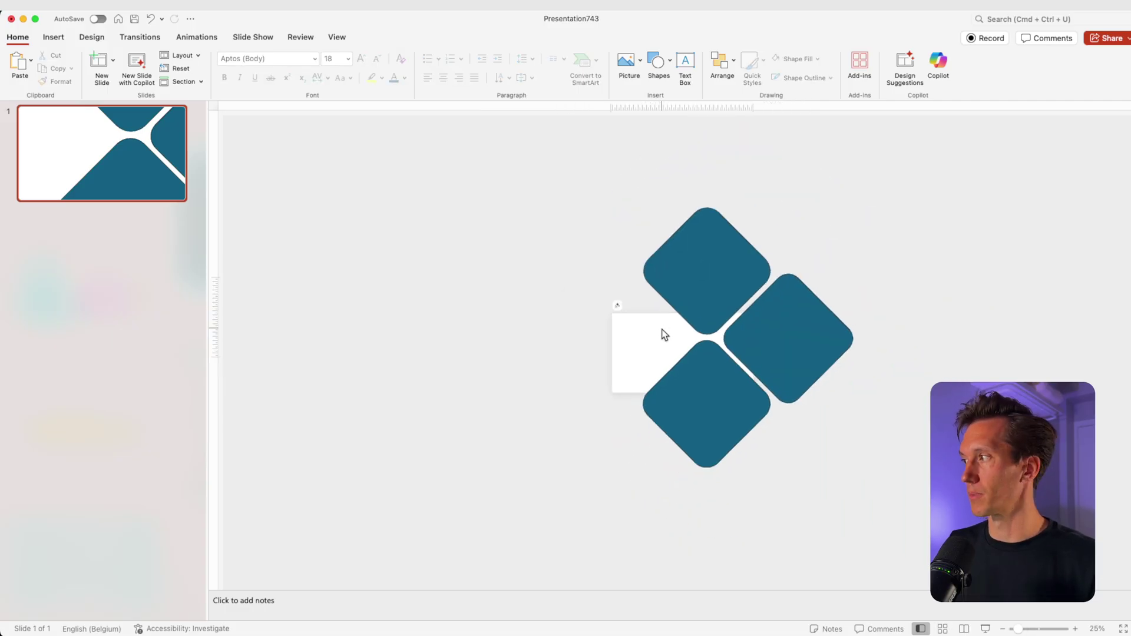
- Draw a wide rectangle above the slide and place a copy below it
click(653, 61)
click(812, 99)
mouse_move(546, 186)
mouse_down()
mouse_move(917, 295)
mouse_move(937, 313)
mouse_up()
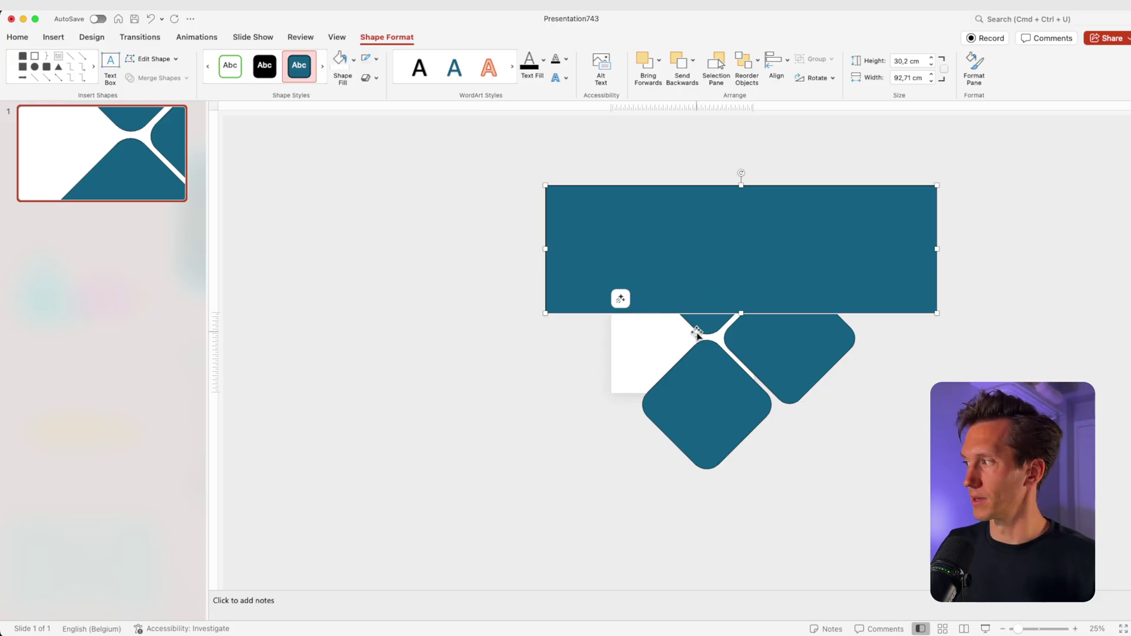
drag(746, 252, 769, 449)
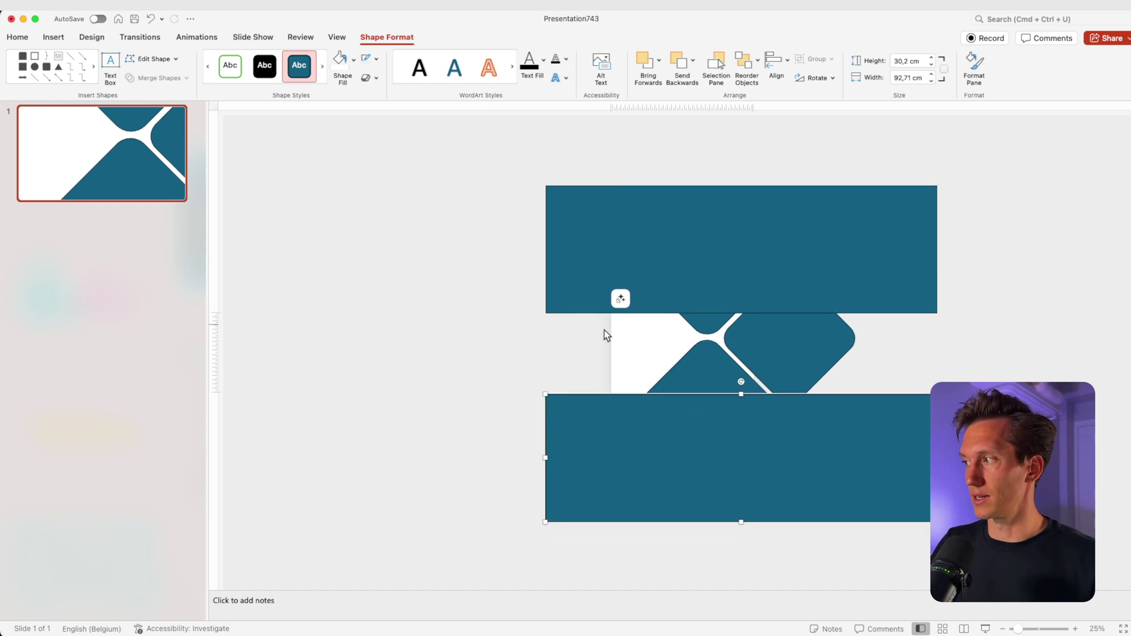
- Place a third rectangle over the diamonds' right side, sized to about 33.86 cm wide
drag(592, 449, 725, 455)
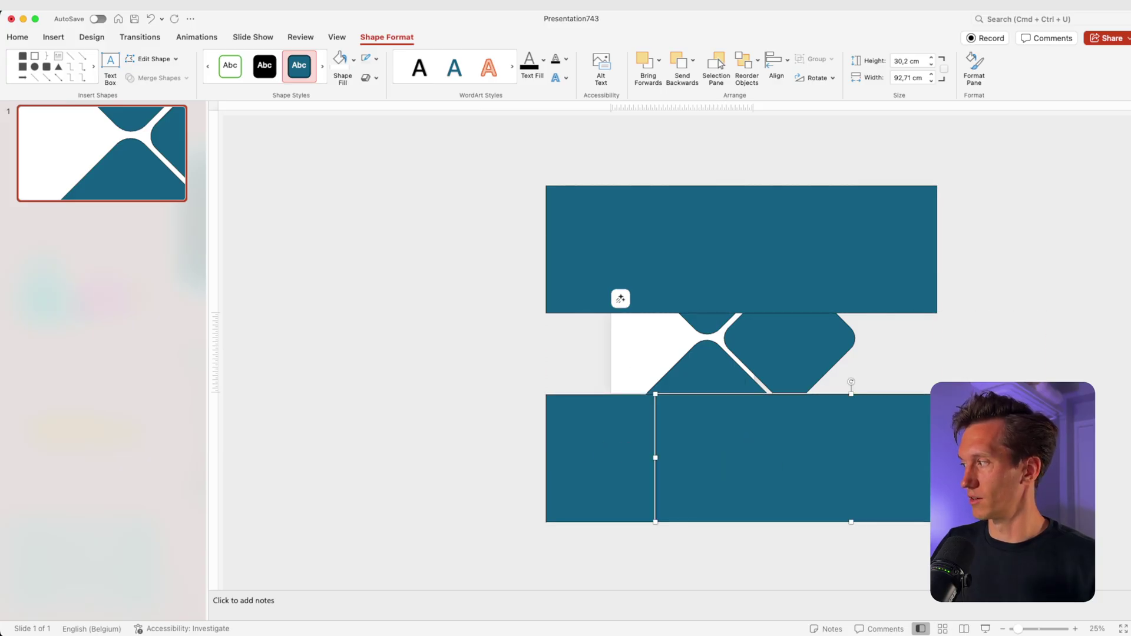
drag(1050, 458, 843, 340)
scroll(770, 379, up, 5)
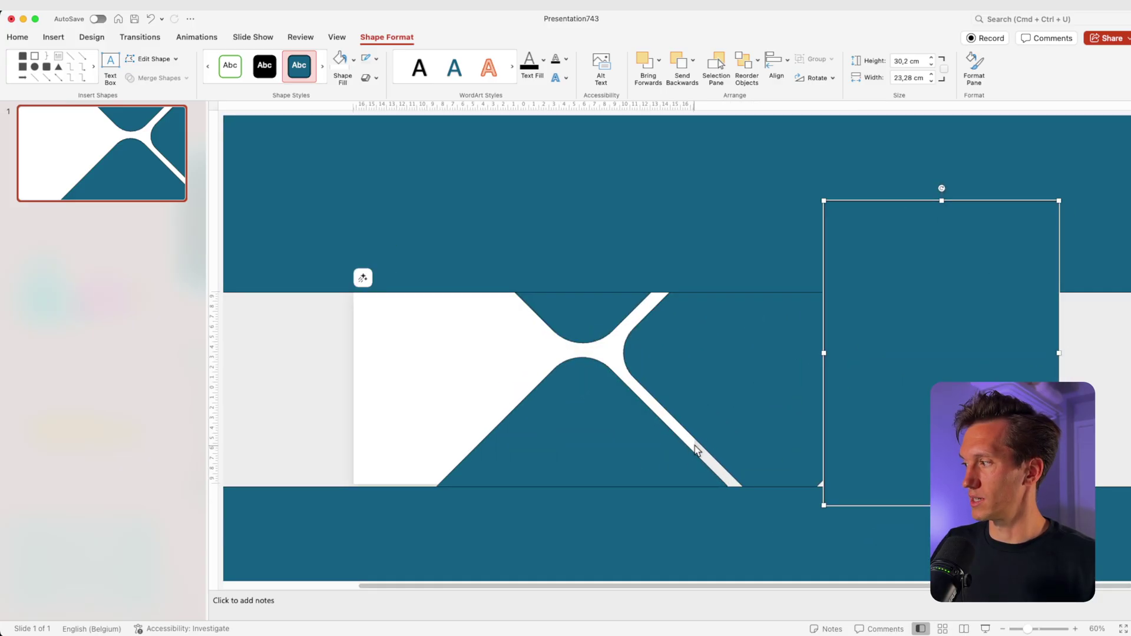
drag(842, 414, 747, 426)
scroll(668, 326, down, 2)
scroll(667, 326, down, 3)
drag(847, 352, 888, 353)
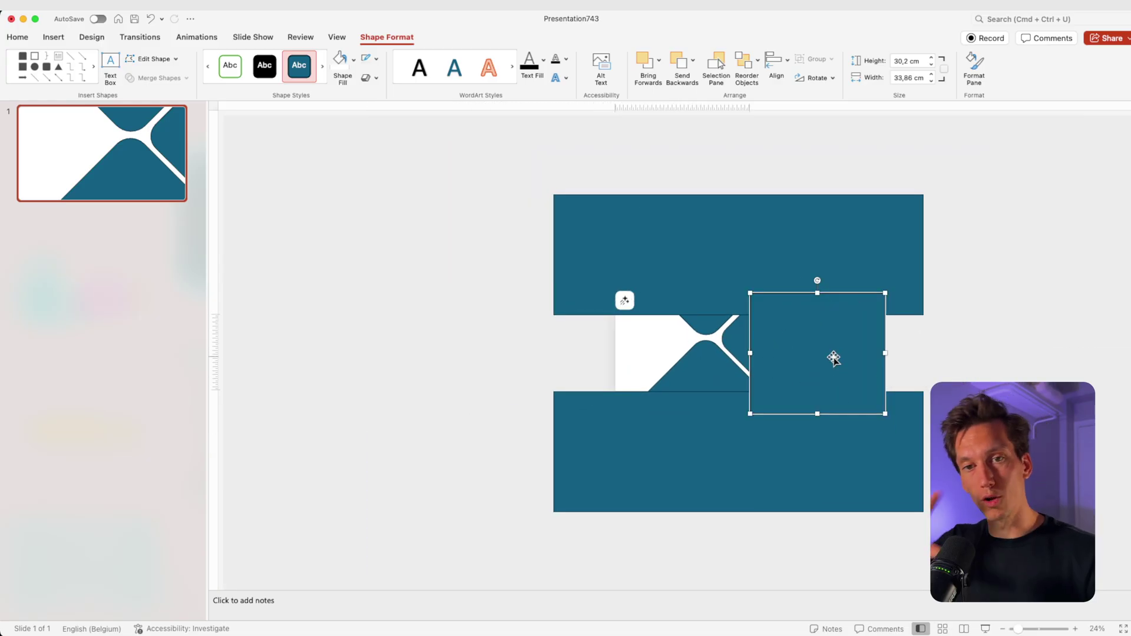
- Union the top, right and bottom diamonds into one shape with Merge Shapes
click(371, 298)
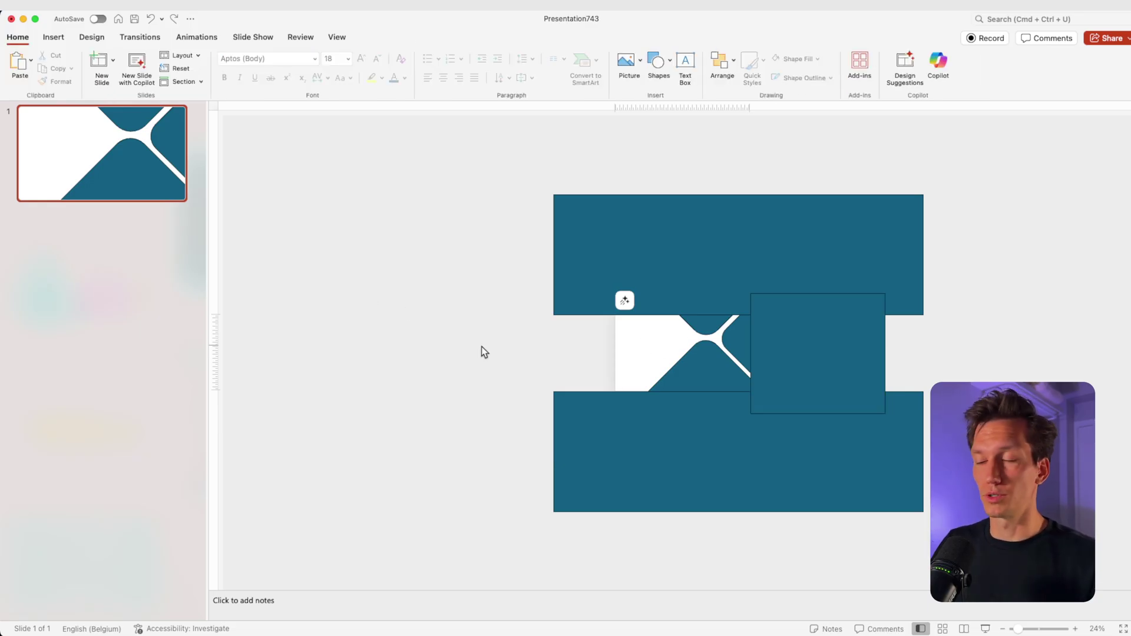
click(712, 328)
shift+click(731, 341)
shift+click(705, 370)
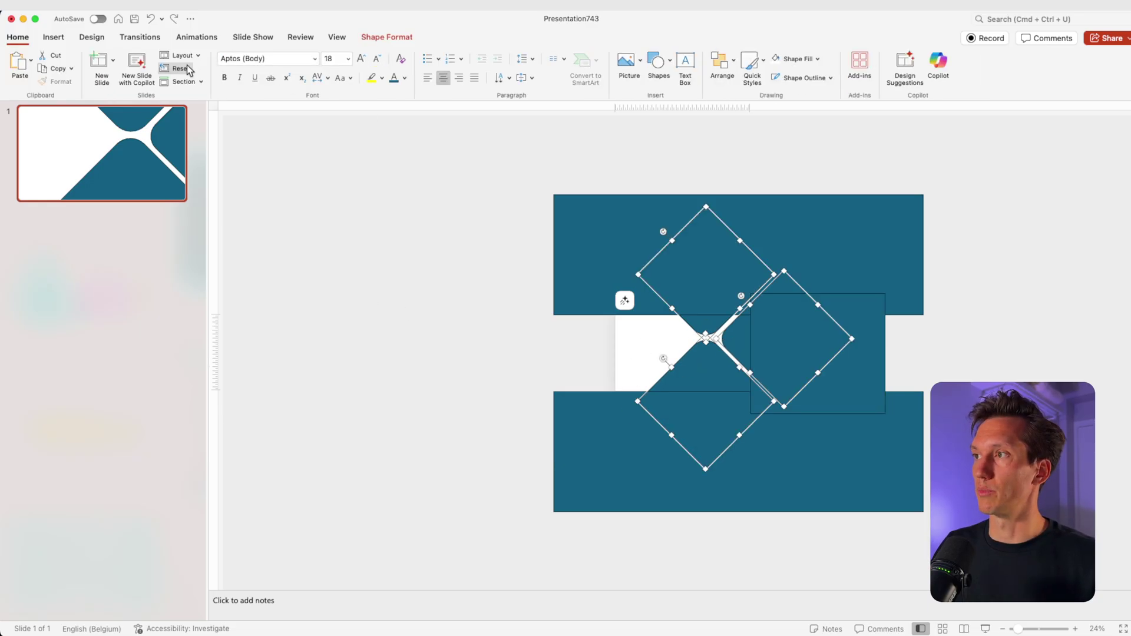
click(380, 40)
click(156, 77)
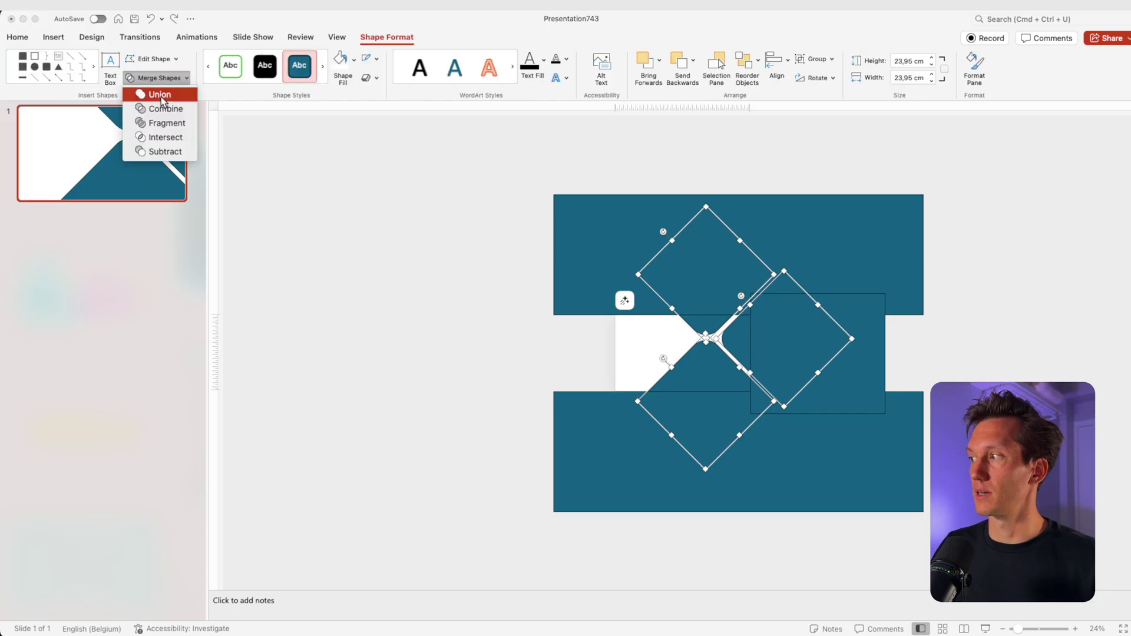
click(159, 95)
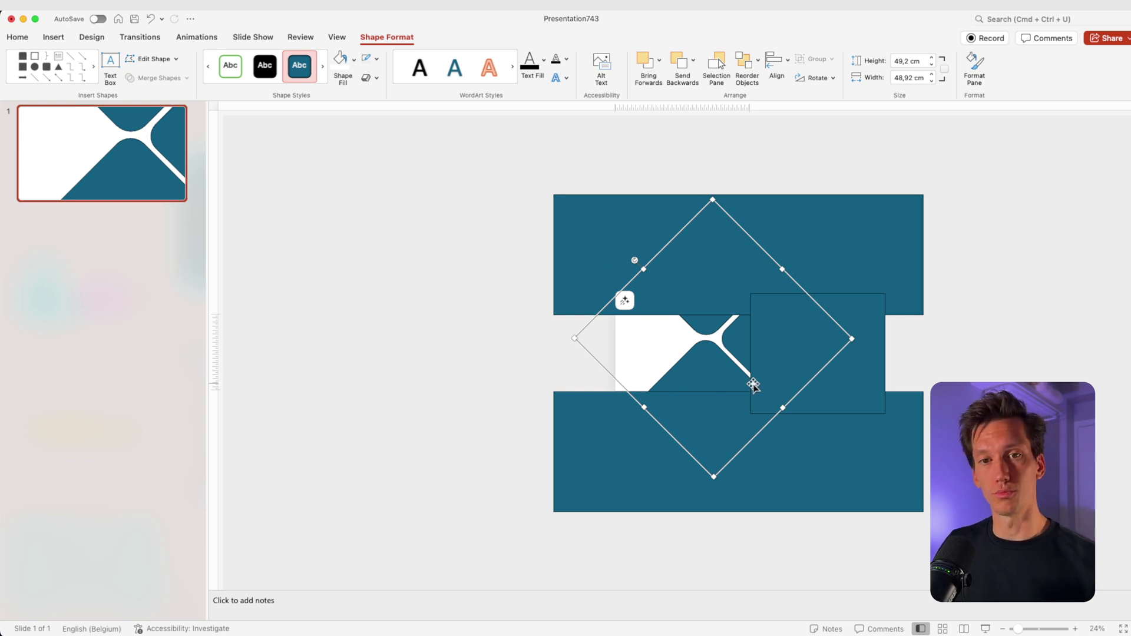
- Select the merged diamond together with the top rectangle
click(508, 342)
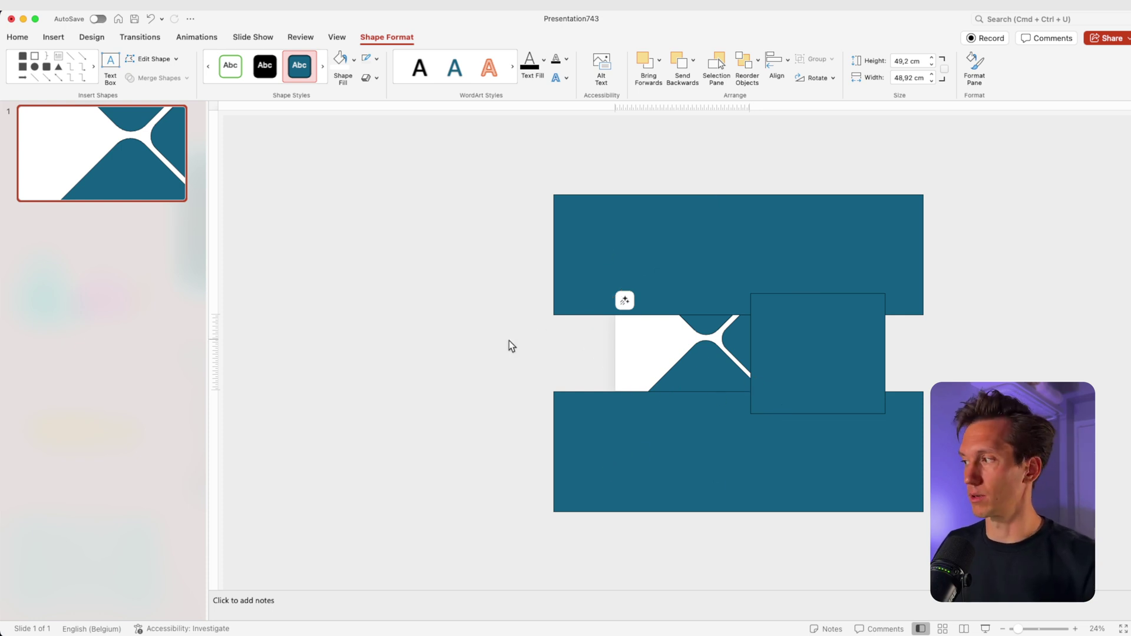
click(706, 362)
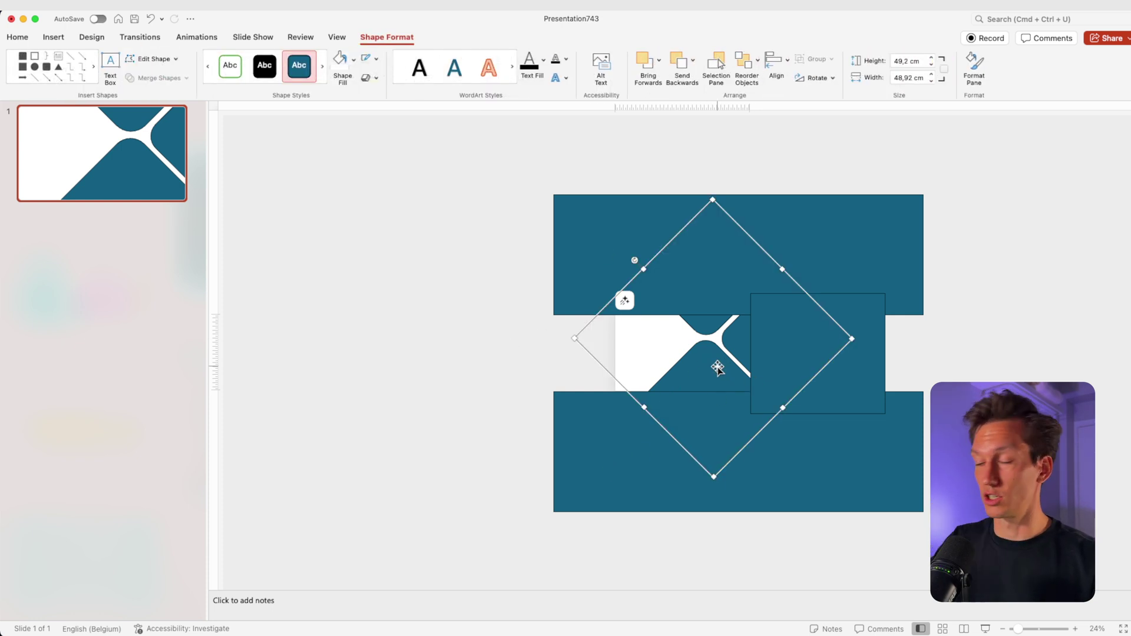
shift+click(603, 232)
- Subtract the top rectangle, then the right rectangle, from the merged diamond
click(156, 78)
click(171, 151)
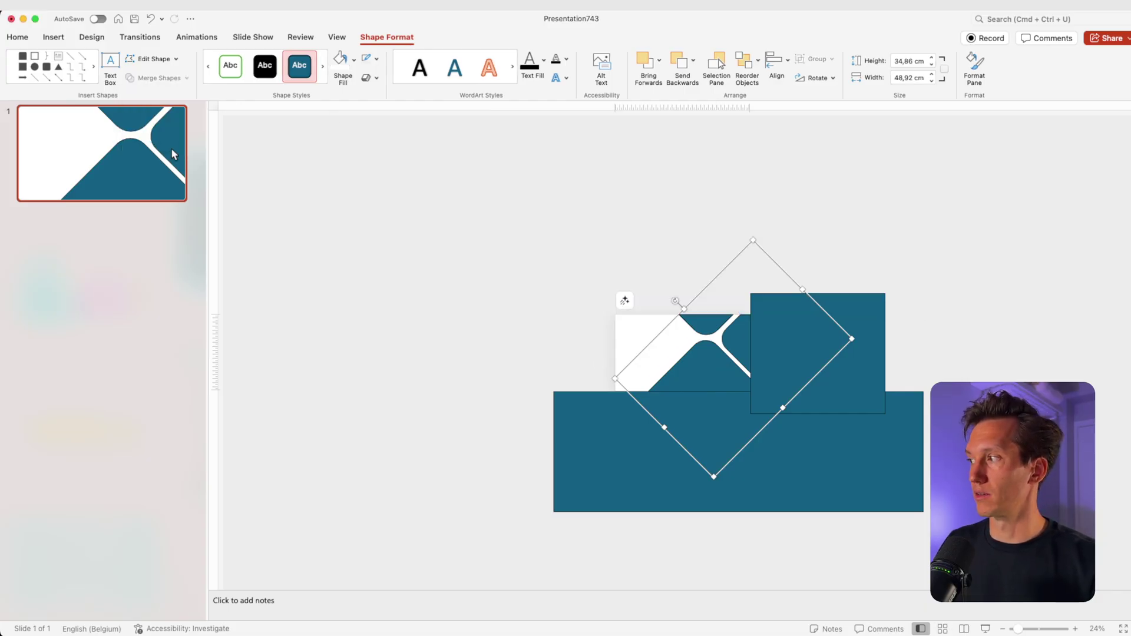
click(489, 269)
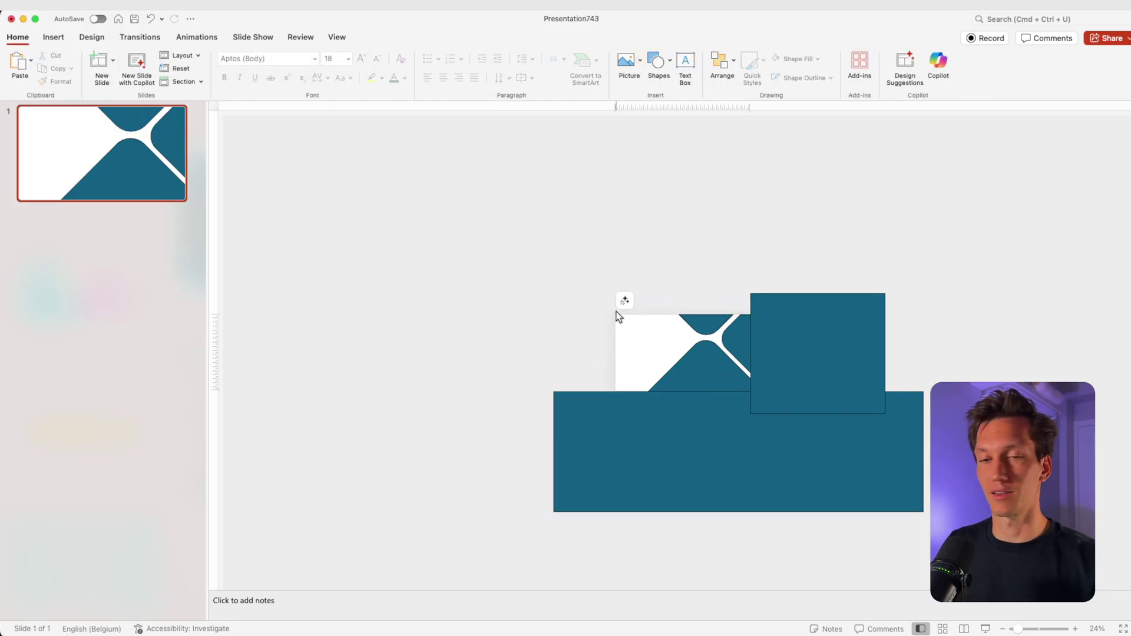
click(698, 358)
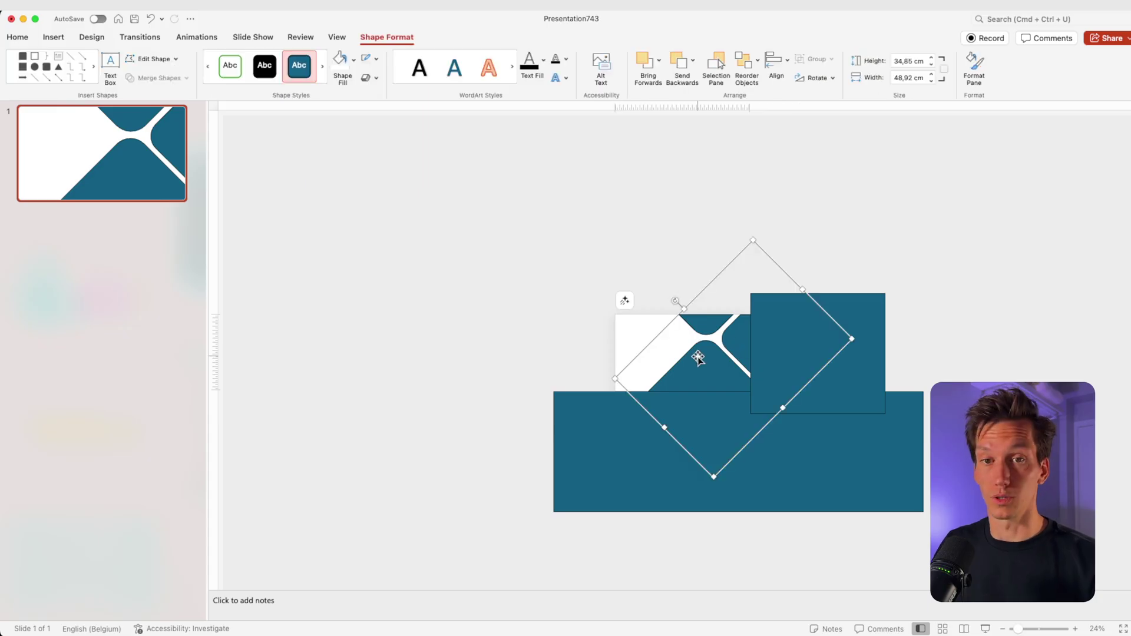
shift+click(870, 312)
click(165, 79)
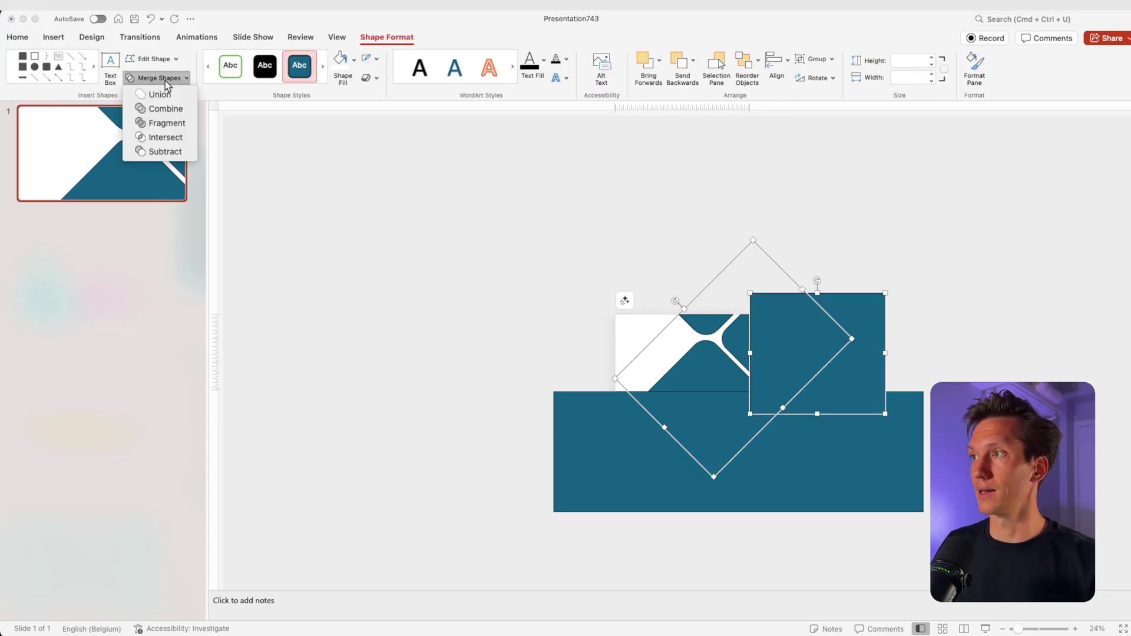
click(167, 155)
- Undo the unwanted subtraction and subtract the large rectangle from the diamond instead
key(super+z)
shift+click(614, 454)
click(161, 88)
click(166, 152)
scroll(659, 283, up, 5)
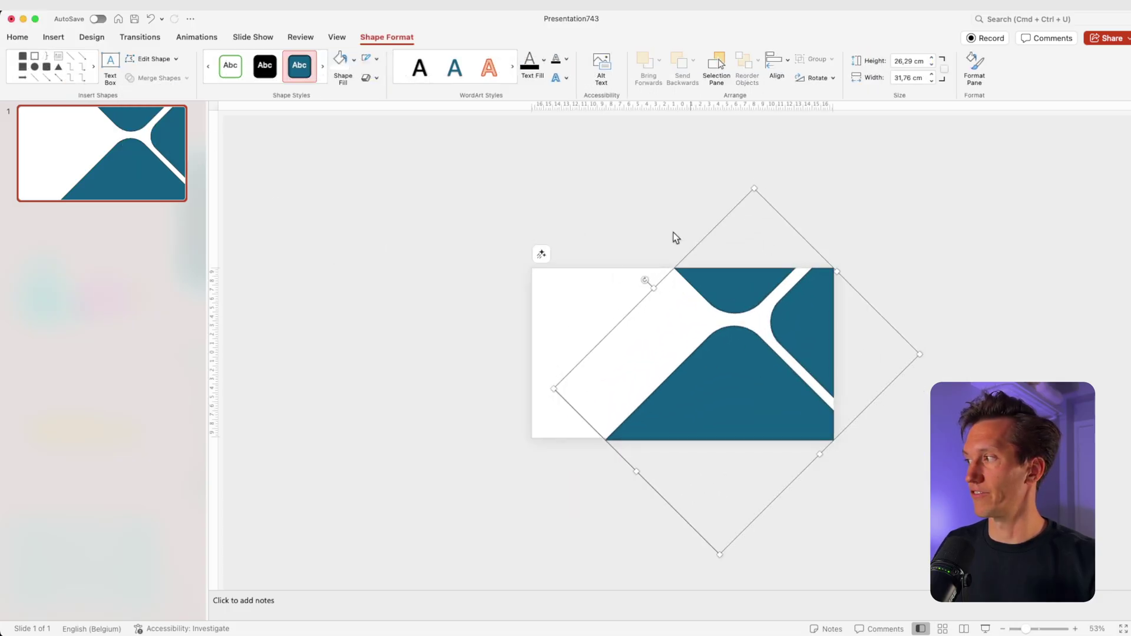
- Remove the shape's outline, try an orange fill, then undo the orange
click(365, 61)
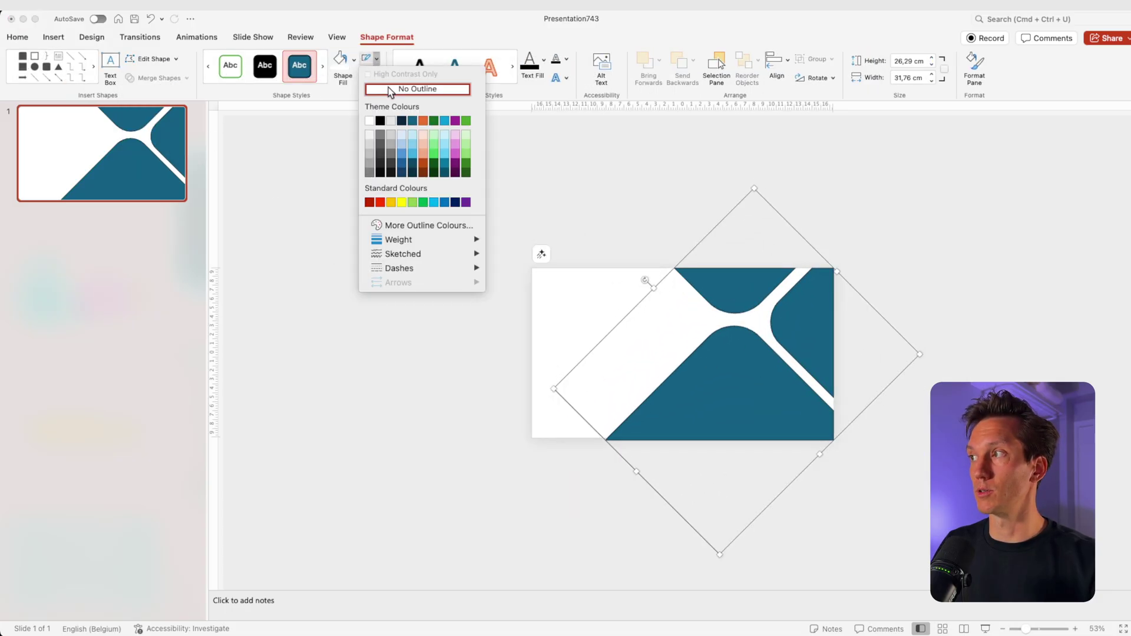
click(389, 87)
click(353, 59)
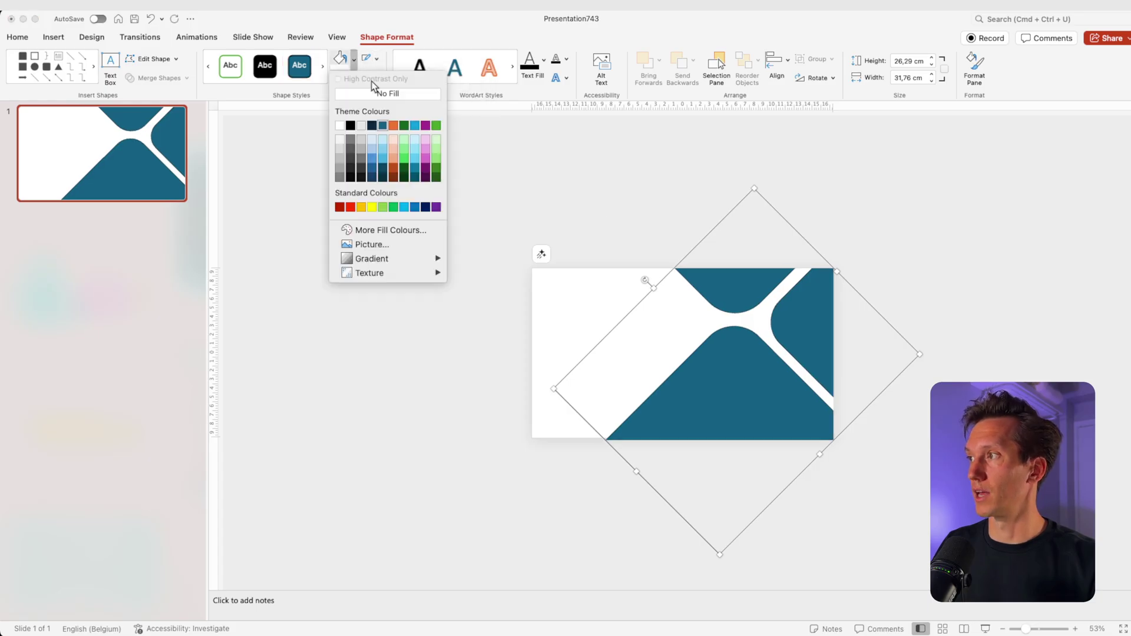
click(394, 126)
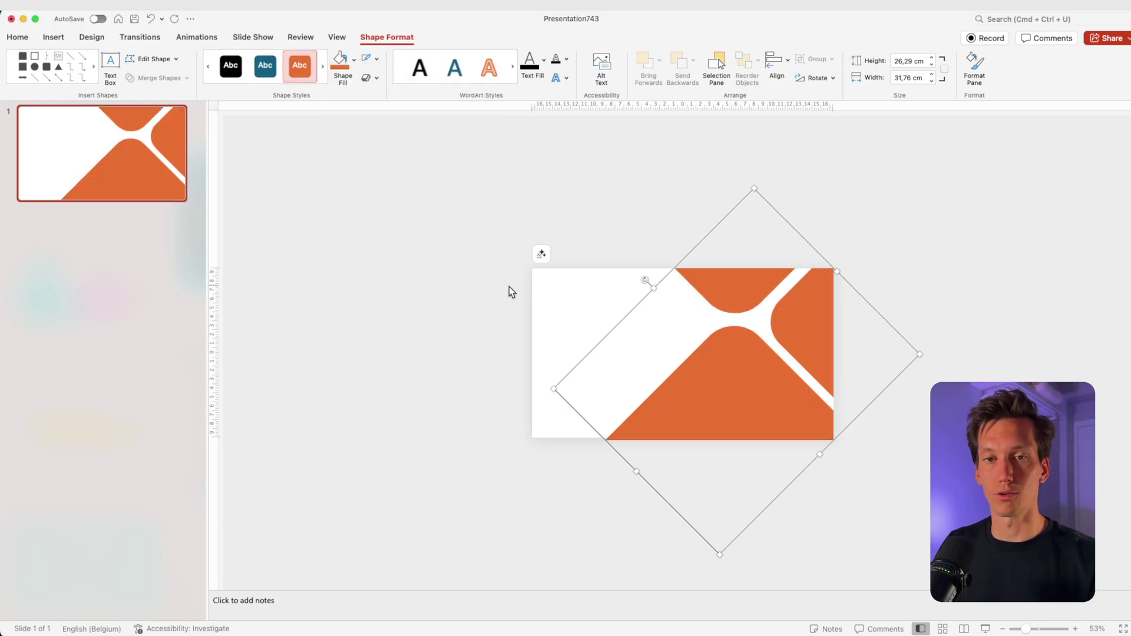
key(super+z)
click(475, 319)
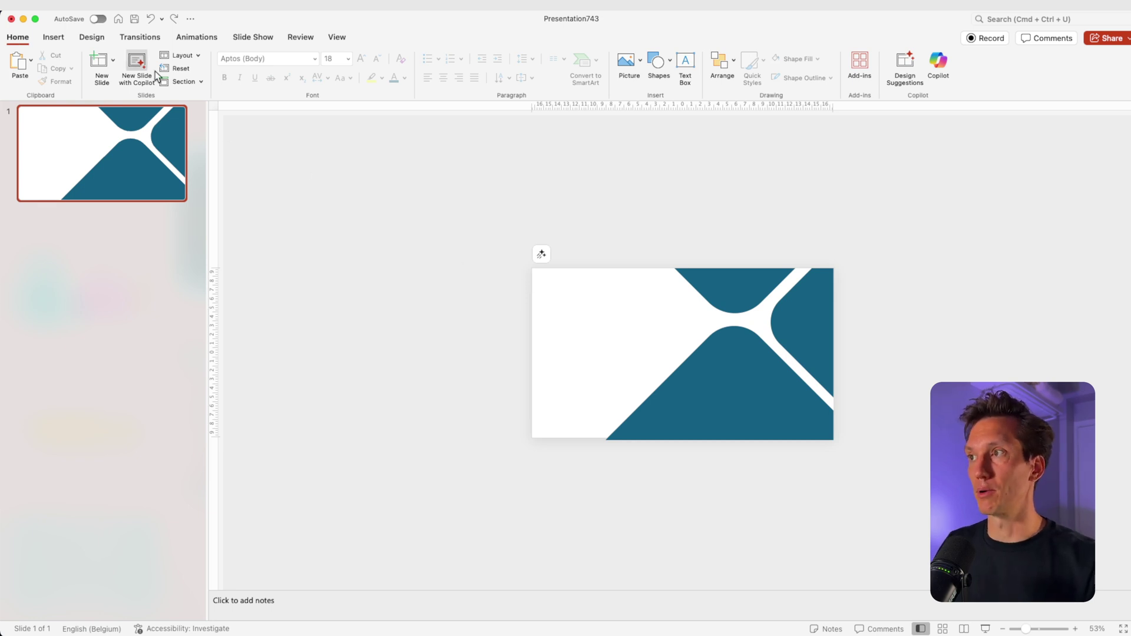
- Give the slide background a light blue to dark teal gradient fill at 135°
right_click(564, 307)
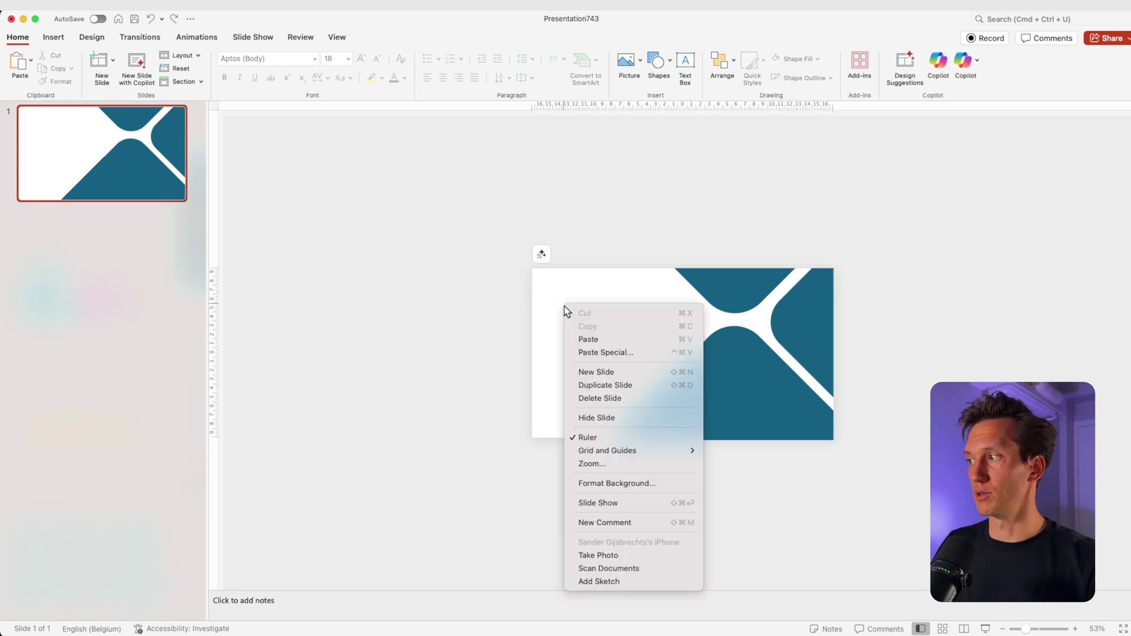
click(627, 484)
click(996, 189)
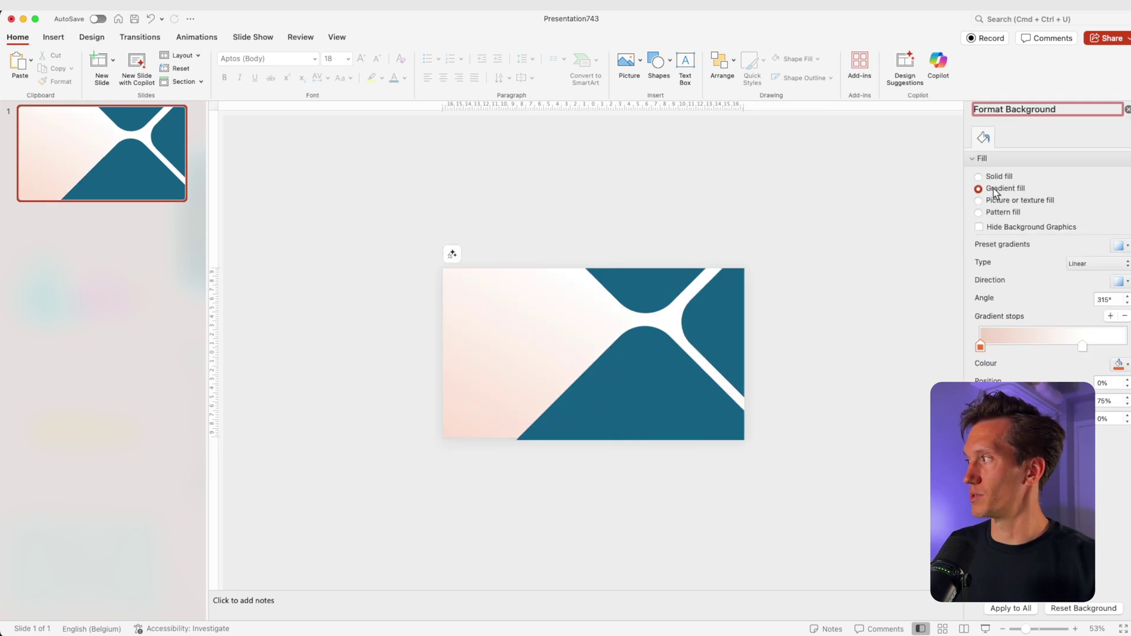
click(1119, 366)
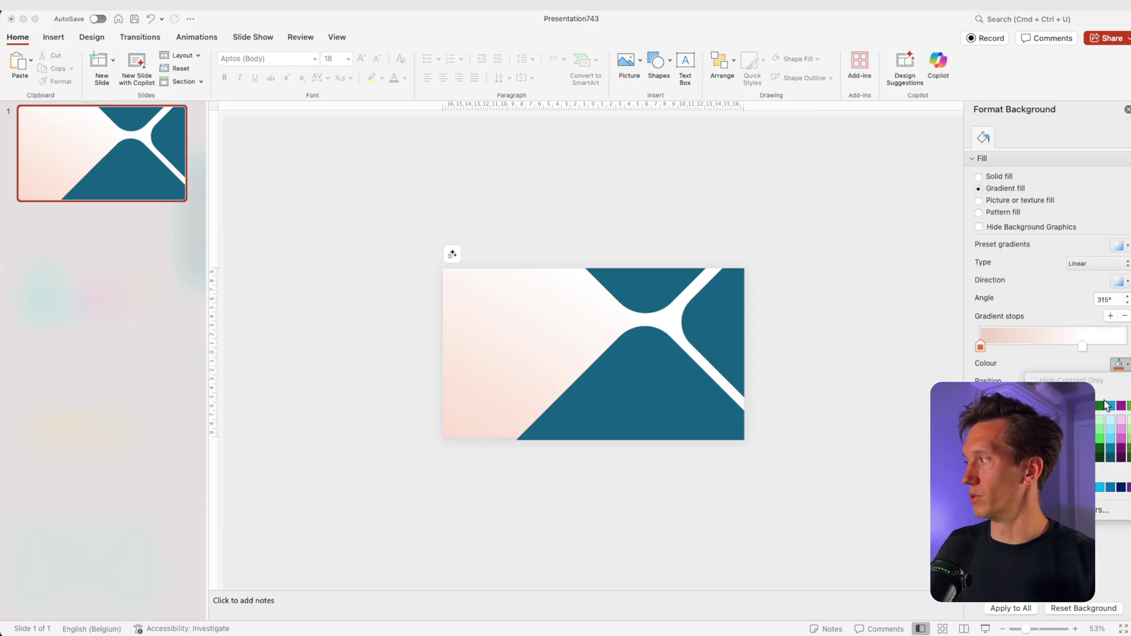
click(1111, 407)
click(1119, 366)
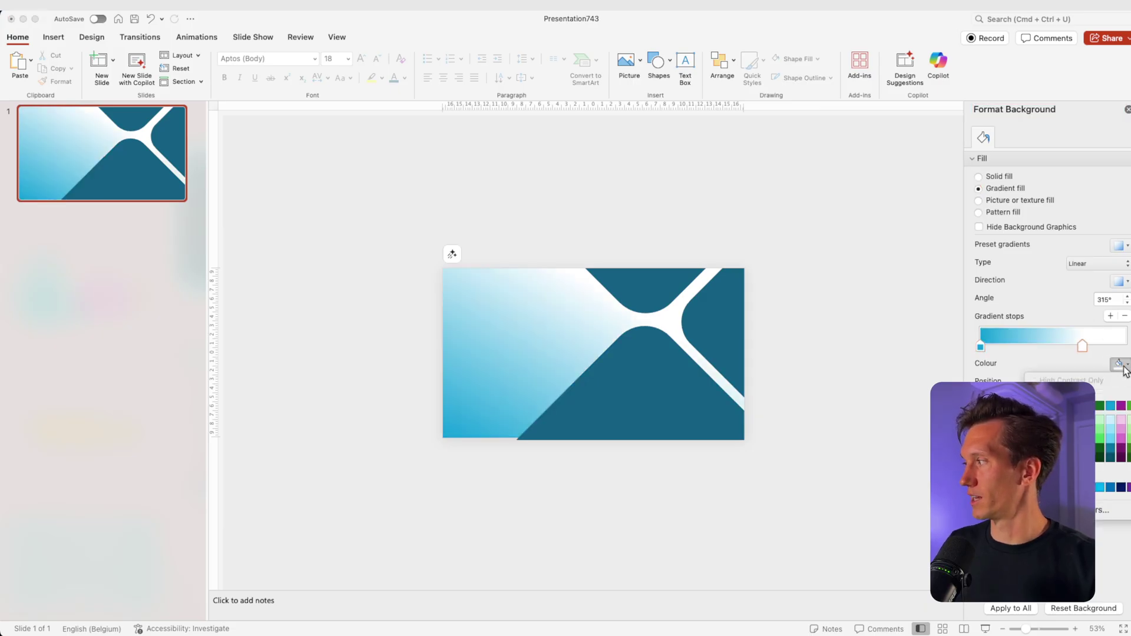
click(1111, 456)
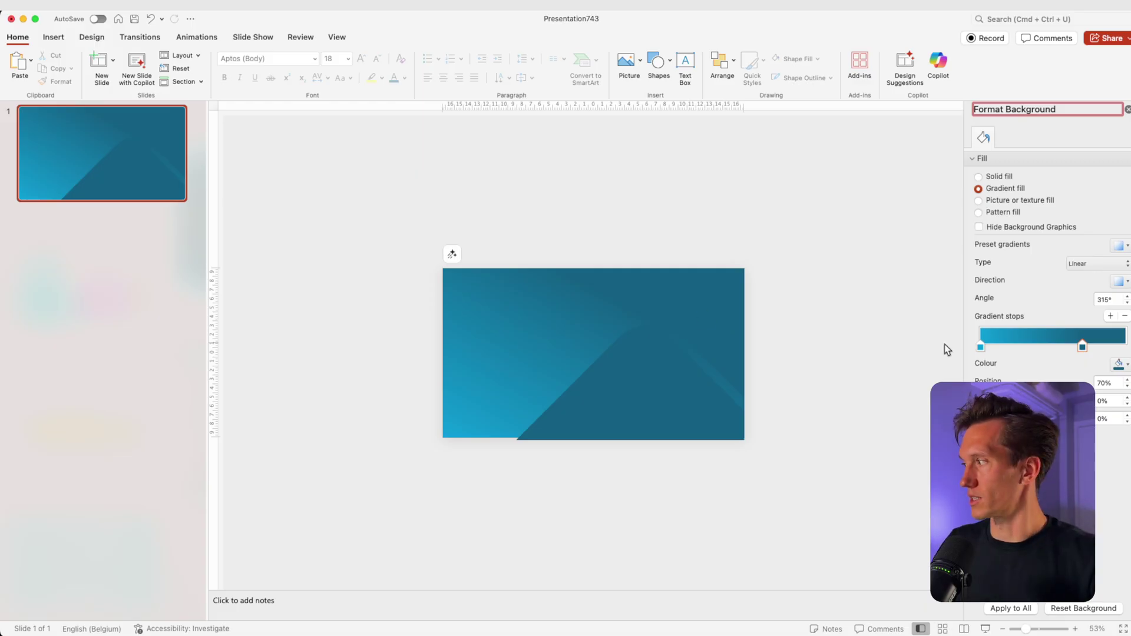
click(1119, 282)
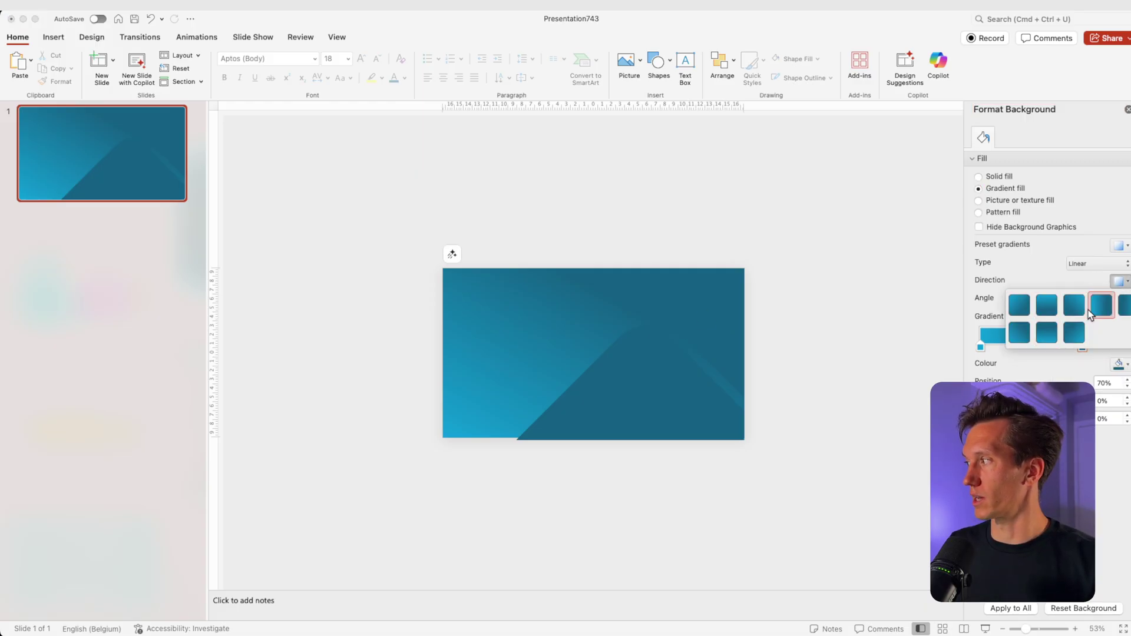
click(1073, 311)
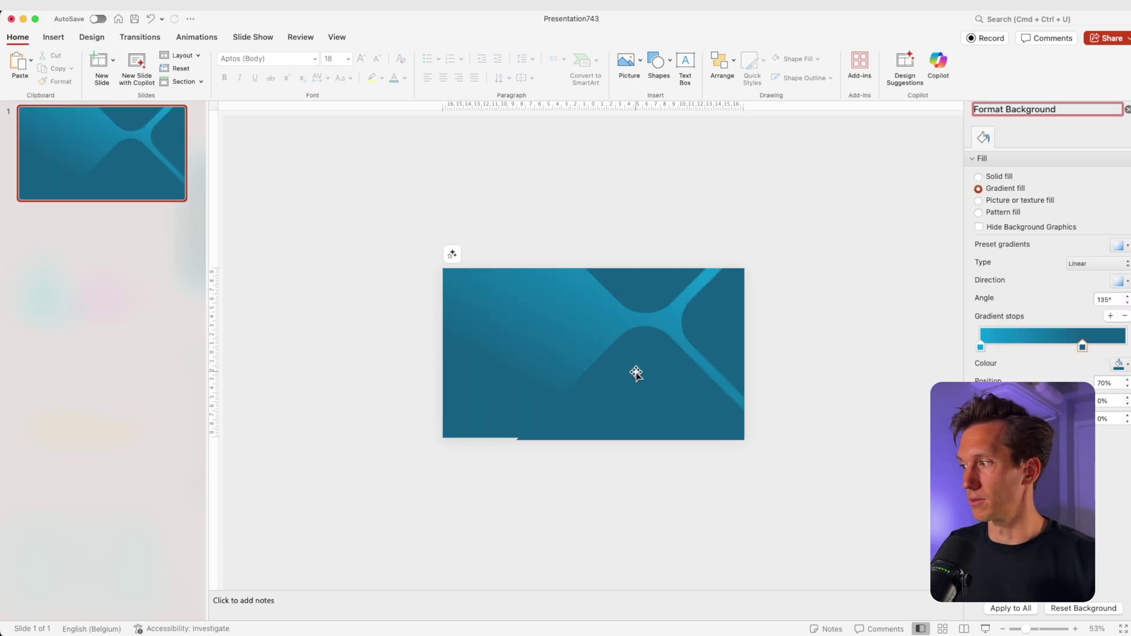
scroll(637, 373, up, 3)
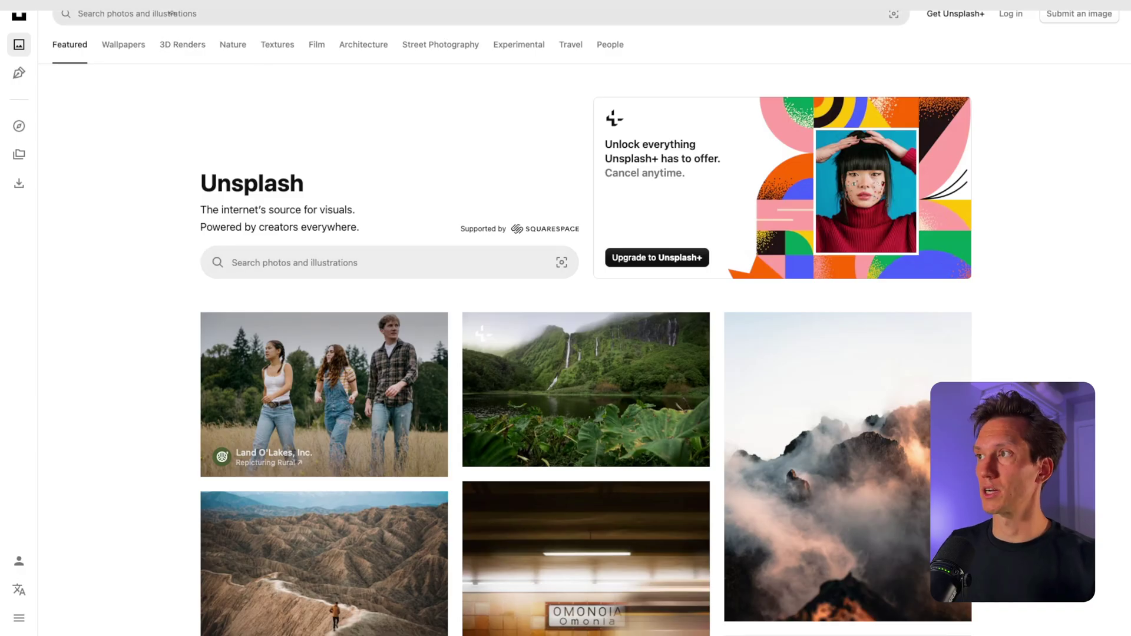
- Search Unsplash for 'waves' and download the curling wave photo at Large 2400 x 1600
click(177, 14)
text(waves)
key(Return)
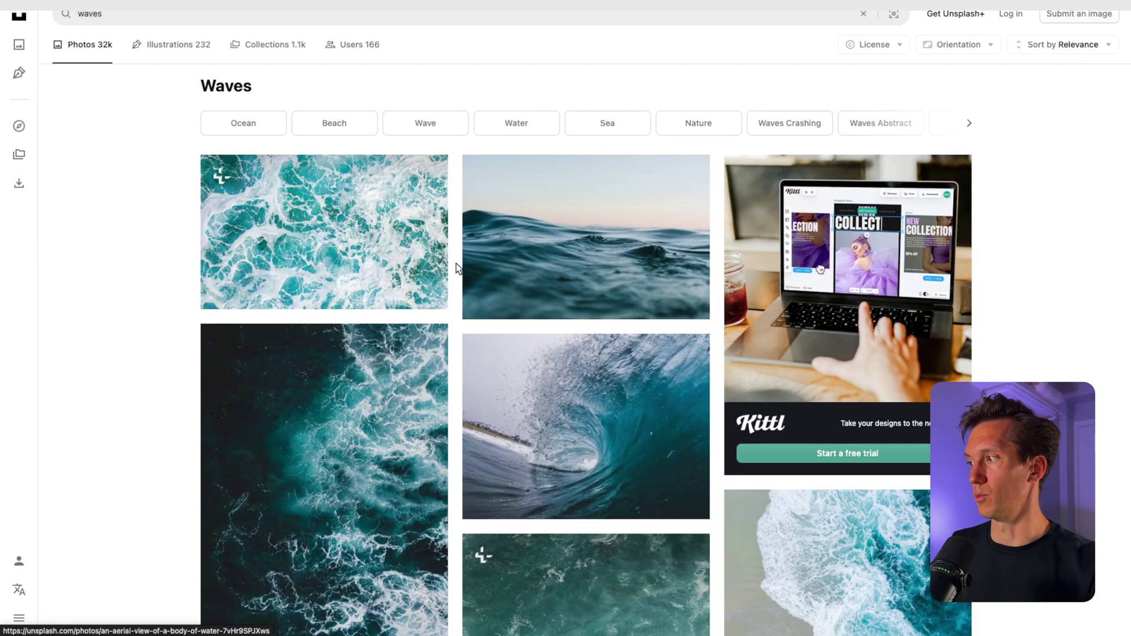
scroll(458, 259, down, 15)
scroll(458, 259, down, 10)
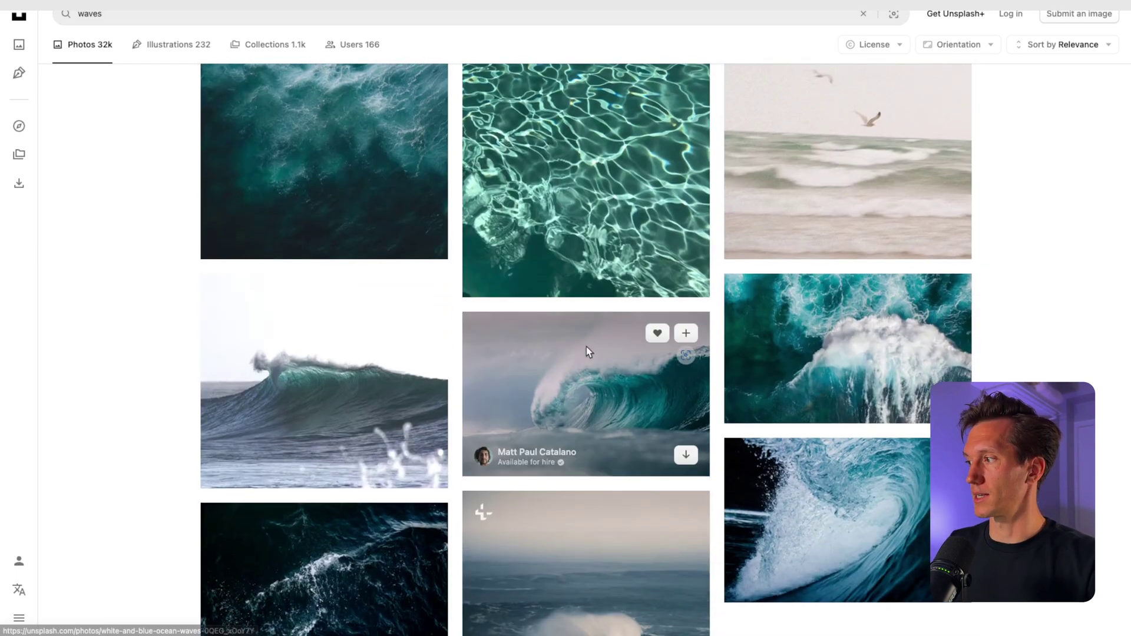
click(588, 363)
click(1038, 23)
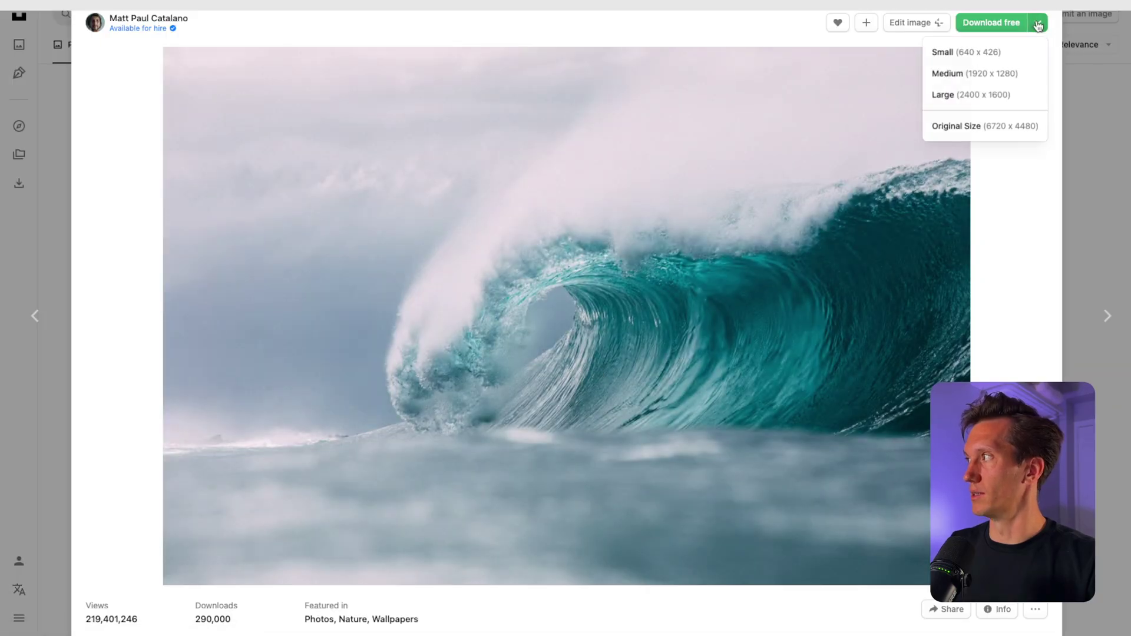
click(980, 93)
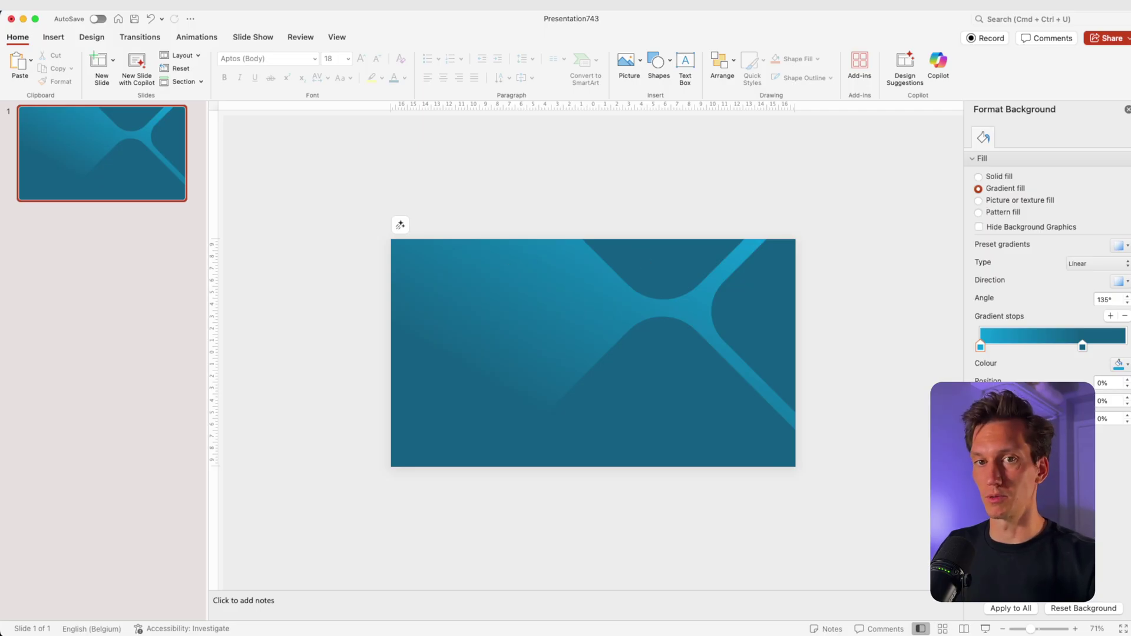
- Paste the wave photo, enlarge it over the slide, then cut it for reuse
key(super+v)
drag(527, 352, 500, 350)
drag(650, 412, 809, 519)
drag(695, 422, 687, 391)
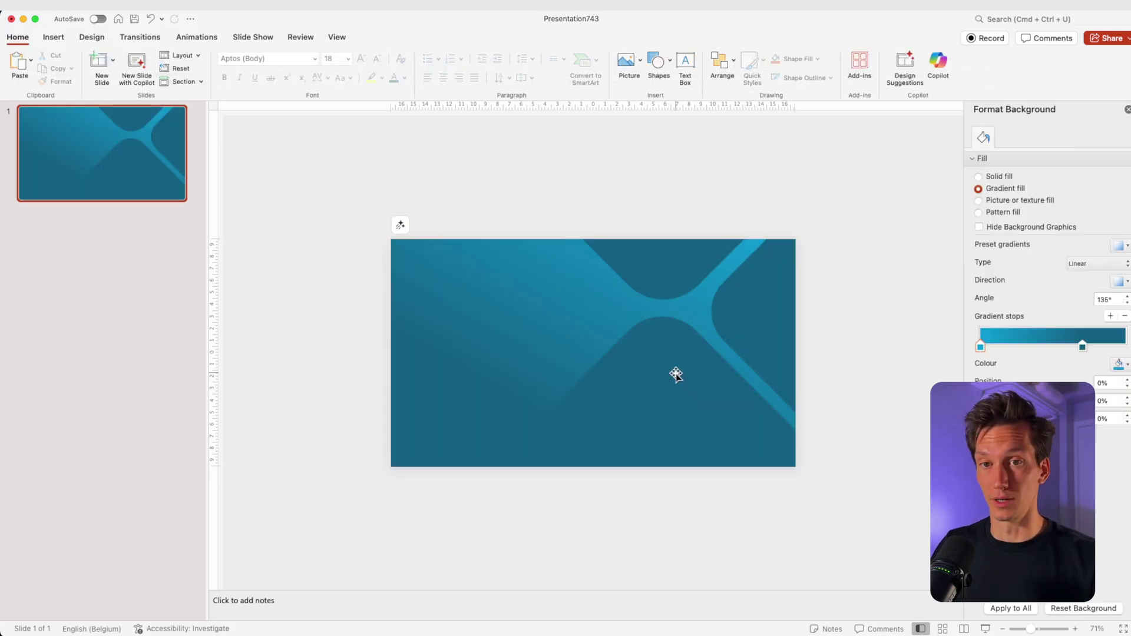
key(super+v)
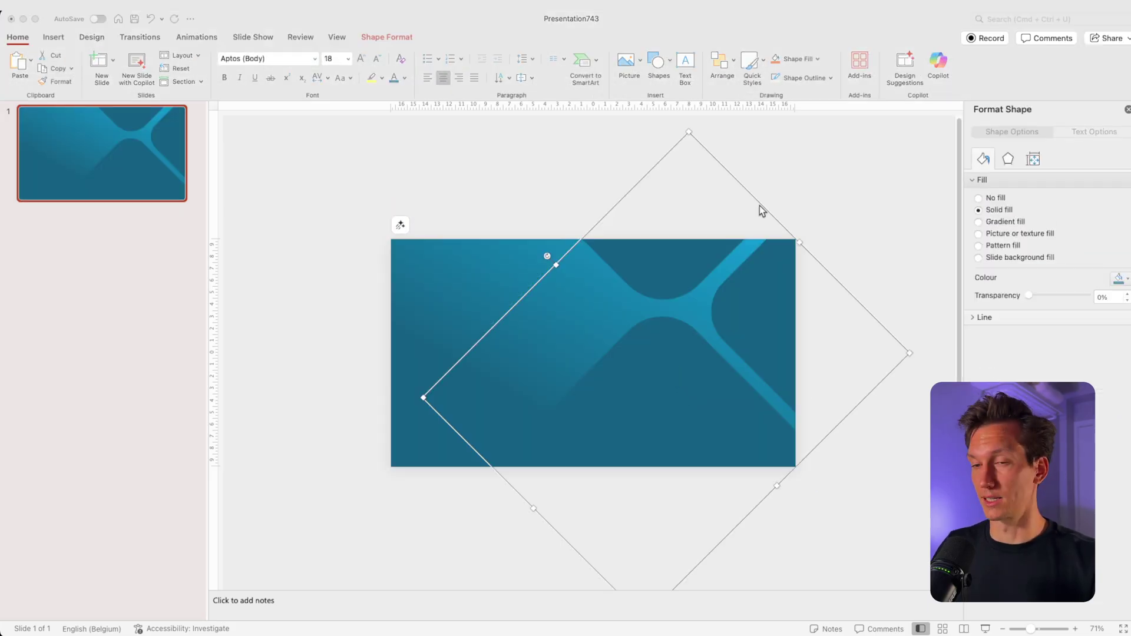
- Fill the diamond shape with the clipboard wave photo, kept upright, offset right -30% and top -25%
click(1004, 235)
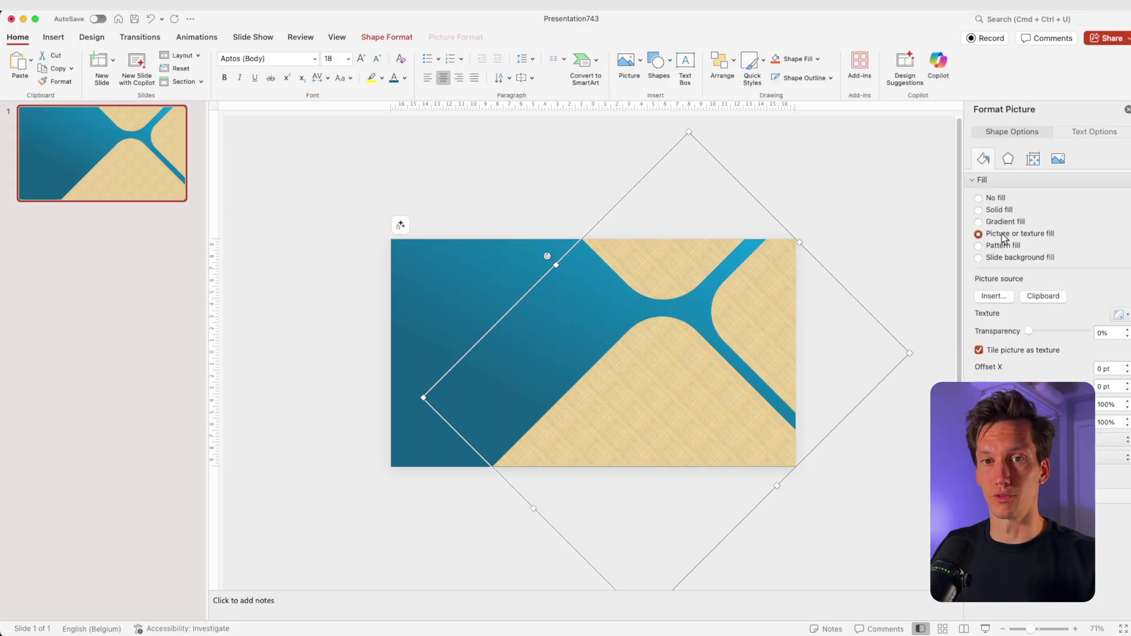
click(1047, 298)
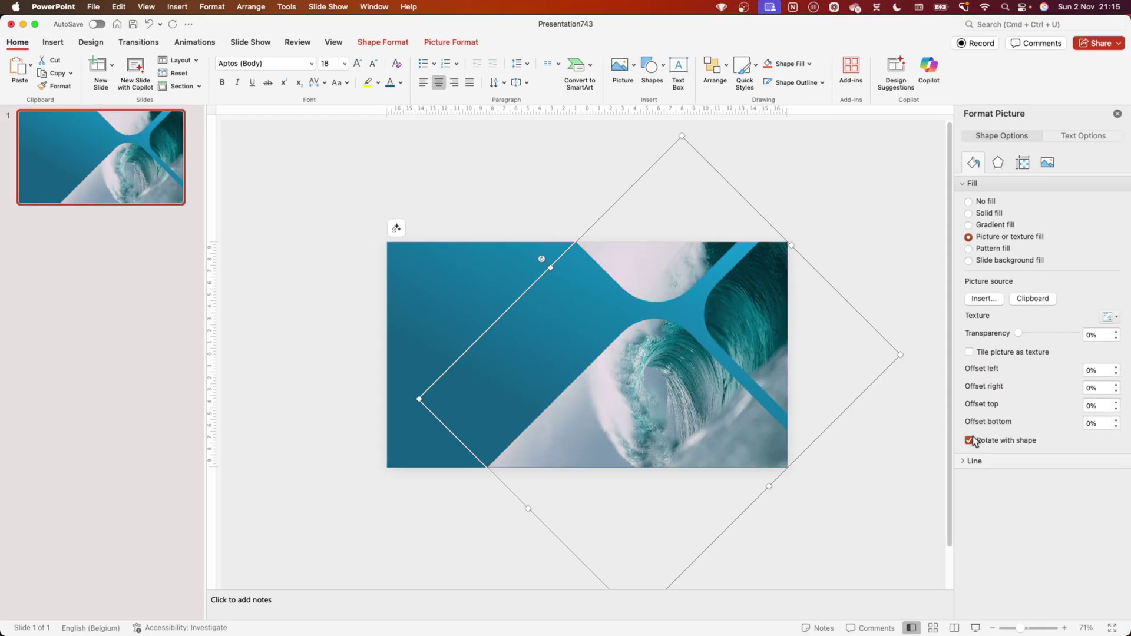
click(969, 441)
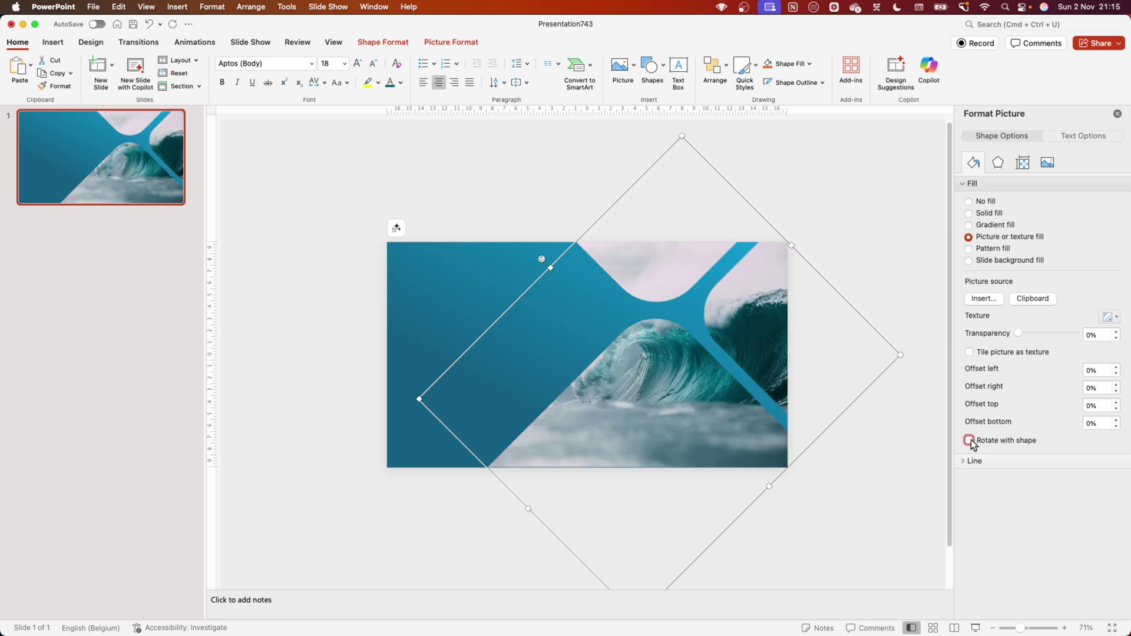
key(Tab)
click(1116, 392)
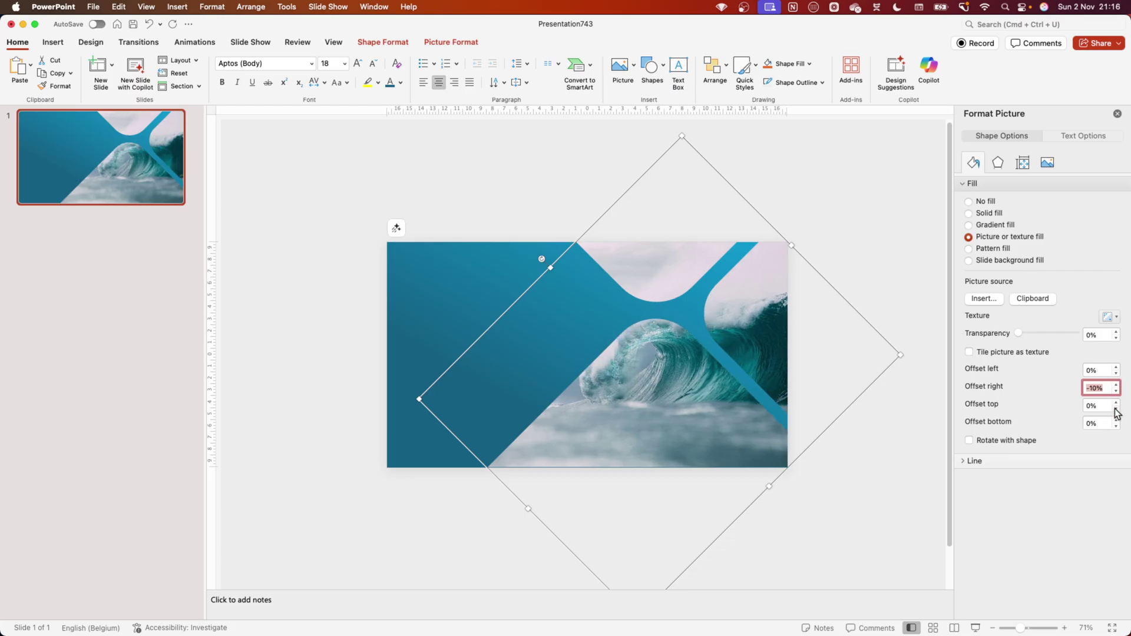
click(1115, 409)
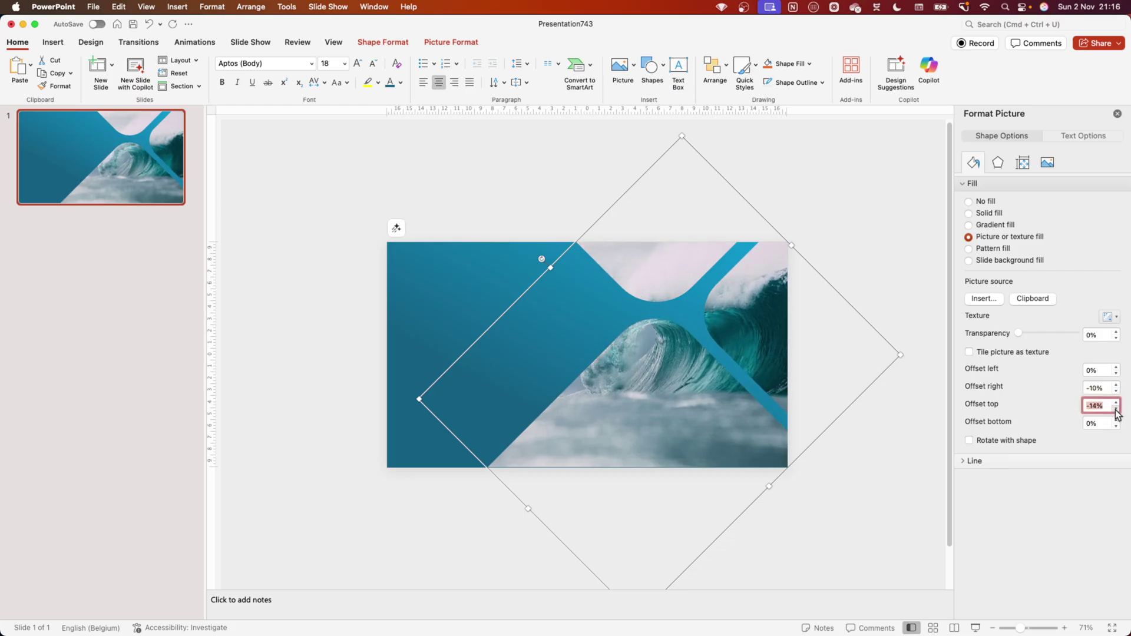
click(1117, 392)
drag(1117, 393, 1117, 392)
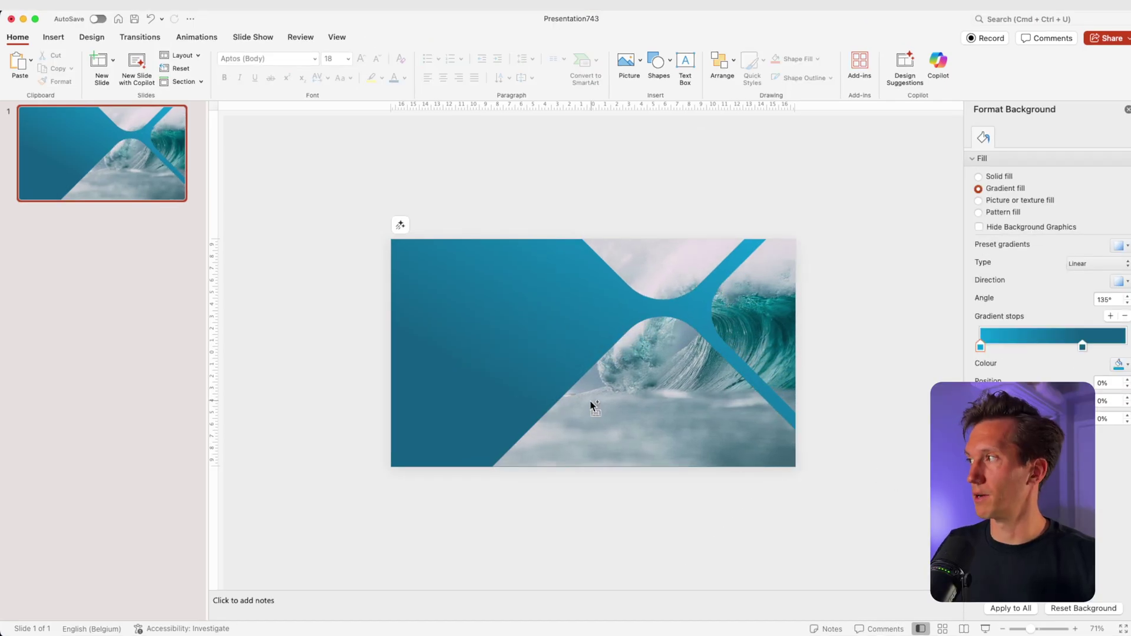
scroll(591, 404, up, 3)
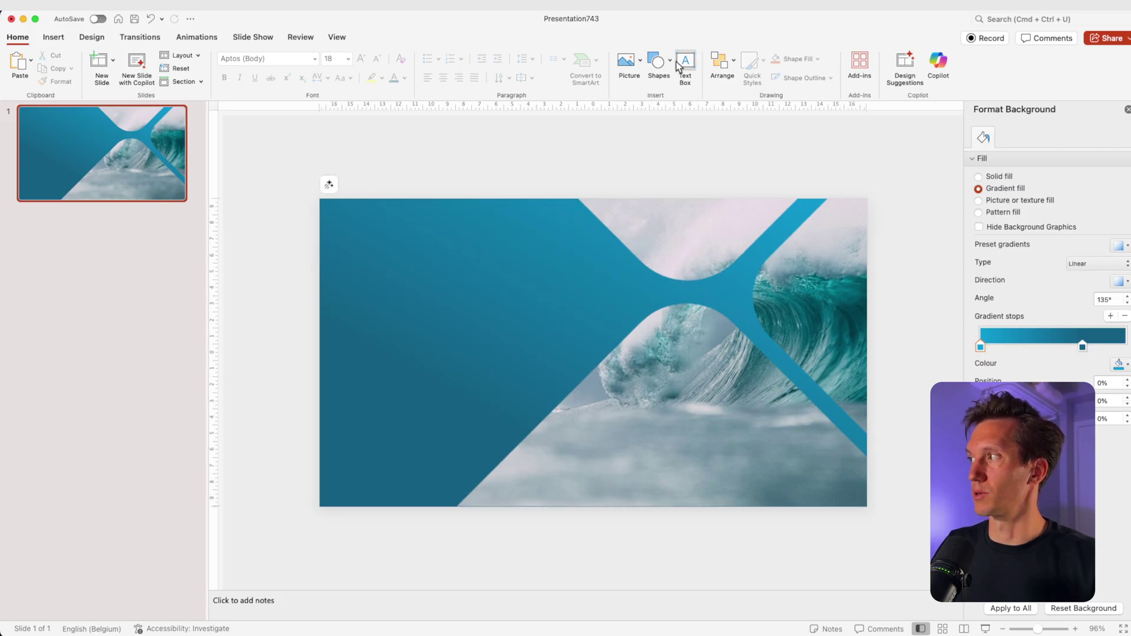
- Add an OCEAN text box on the slide's left and set it in Poppins
drag(338, 275, 556, 322)
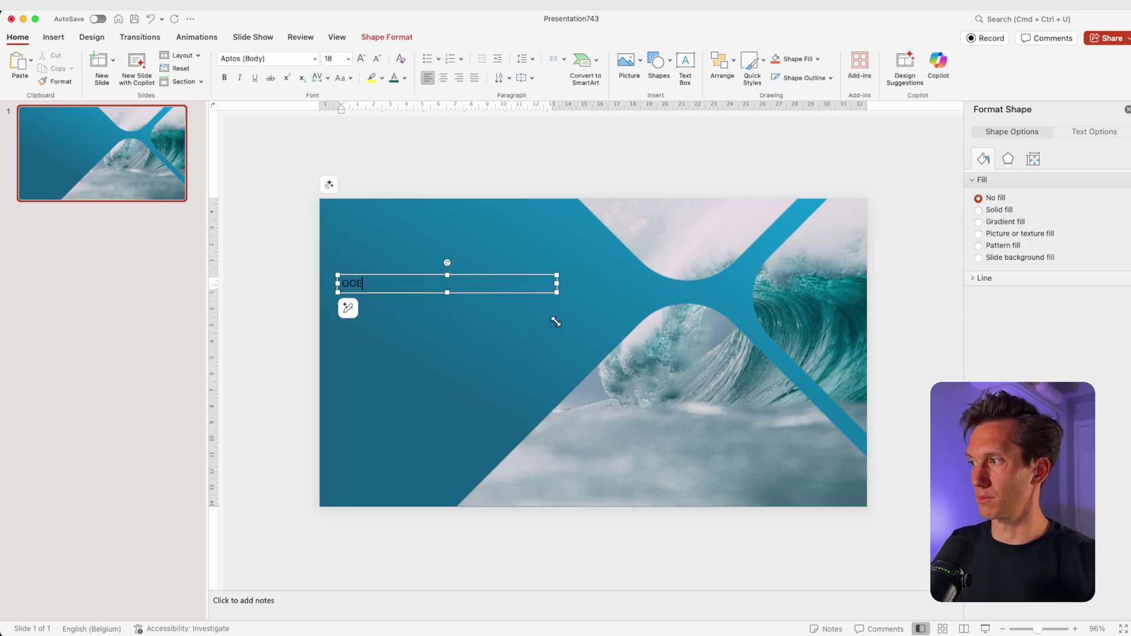
key(super+a)
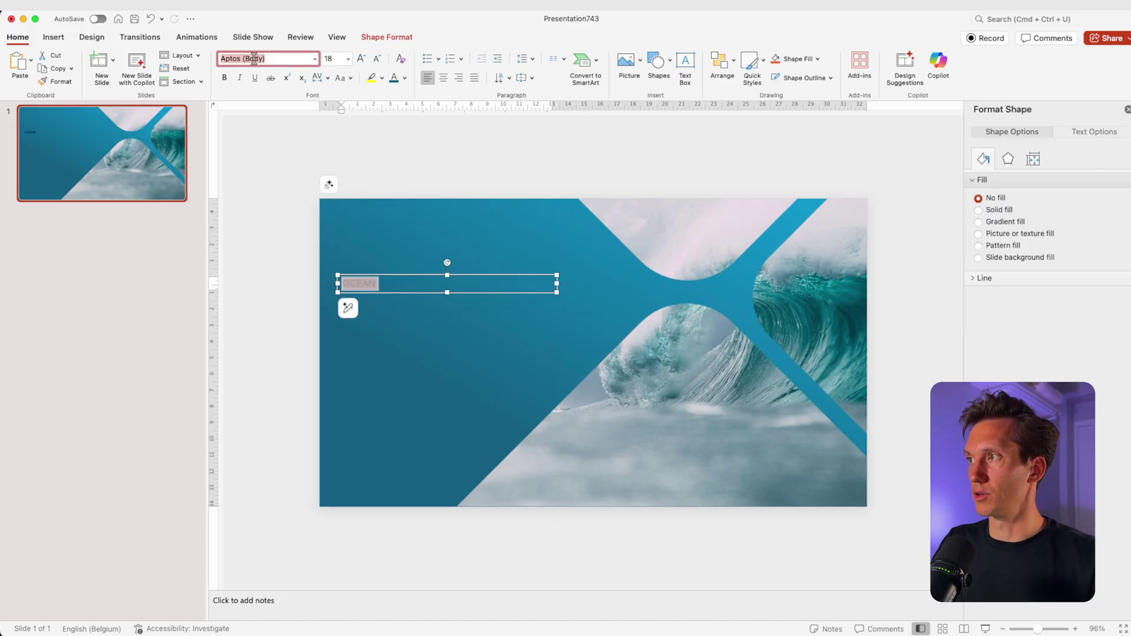
text(Poppins)
key(Return)
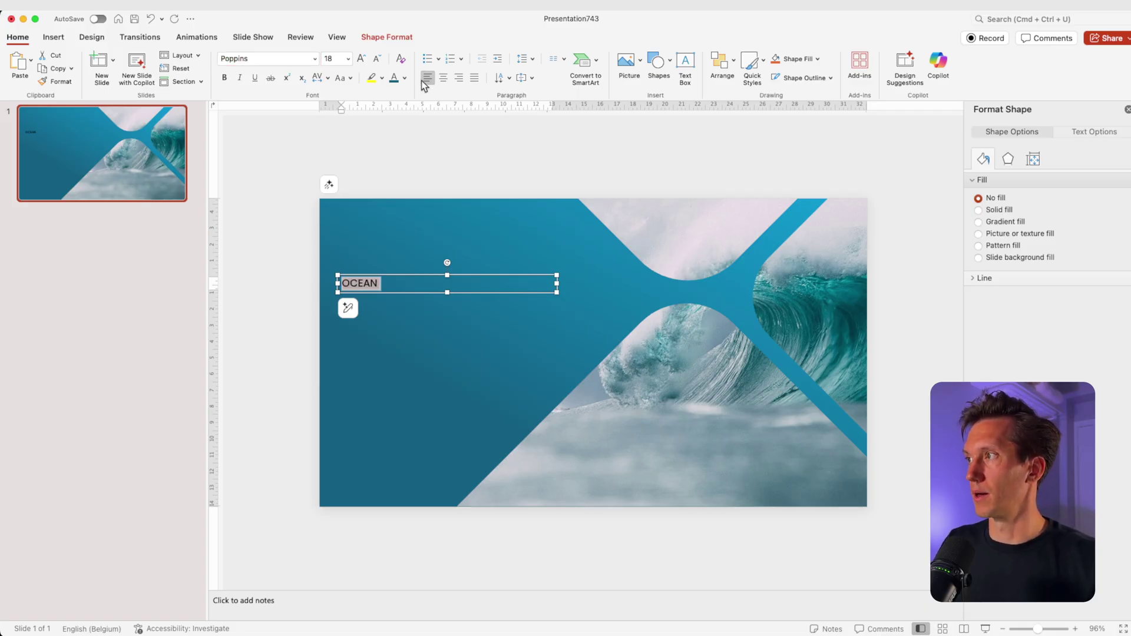
- Try OCEAN at sizes 88, 96 and 138, widening the box to fit one line
click(405, 78)
click(349, 58)
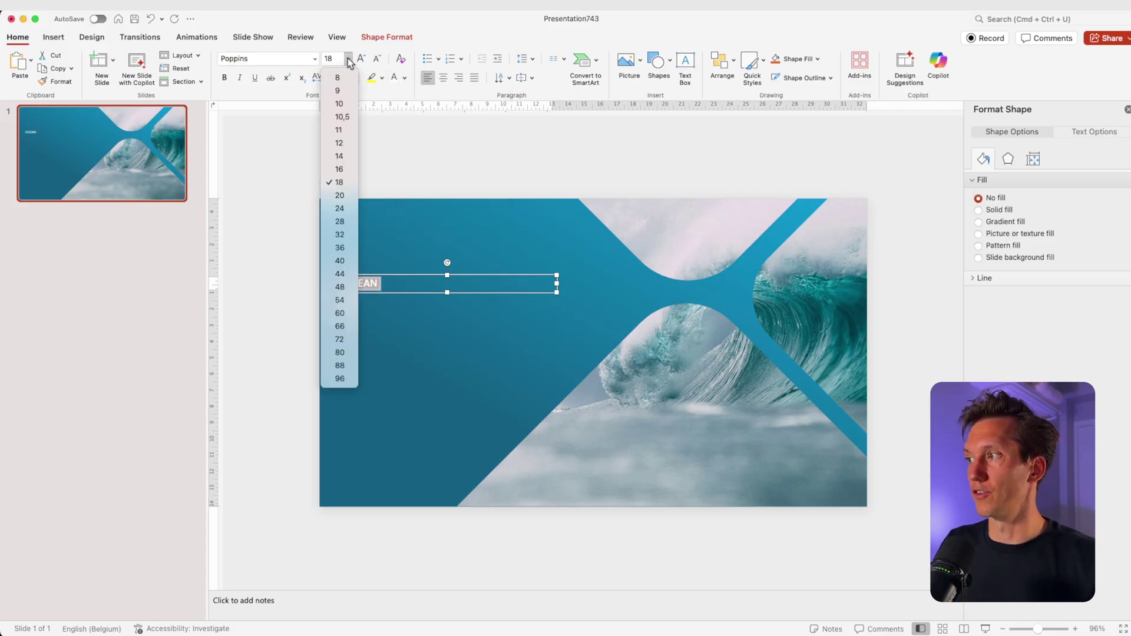
click(340, 366)
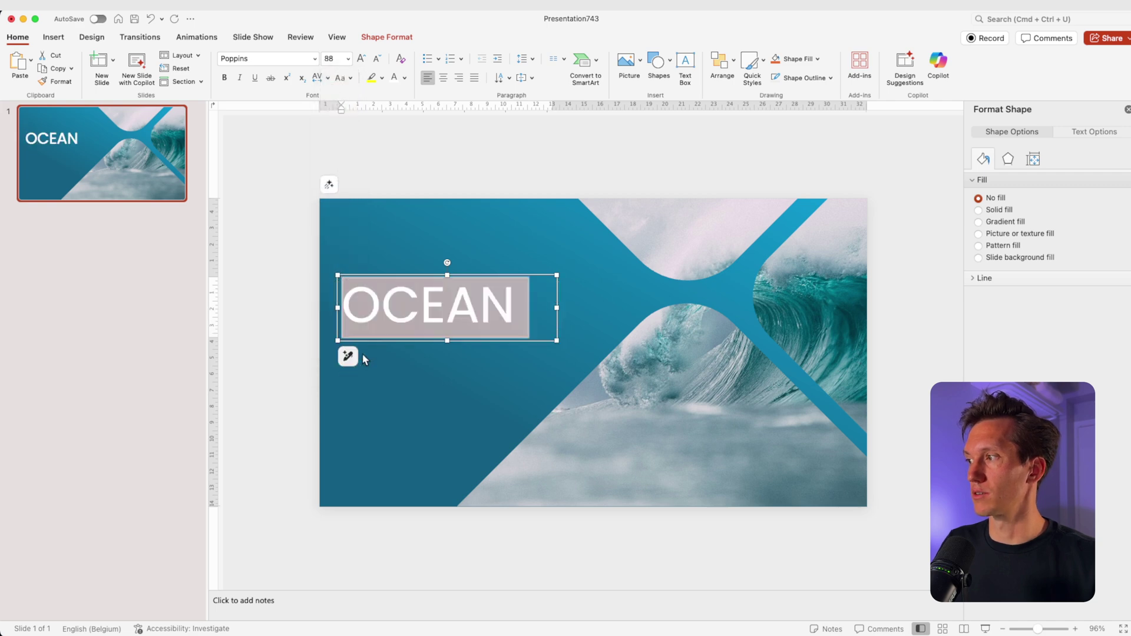
click(349, 59)
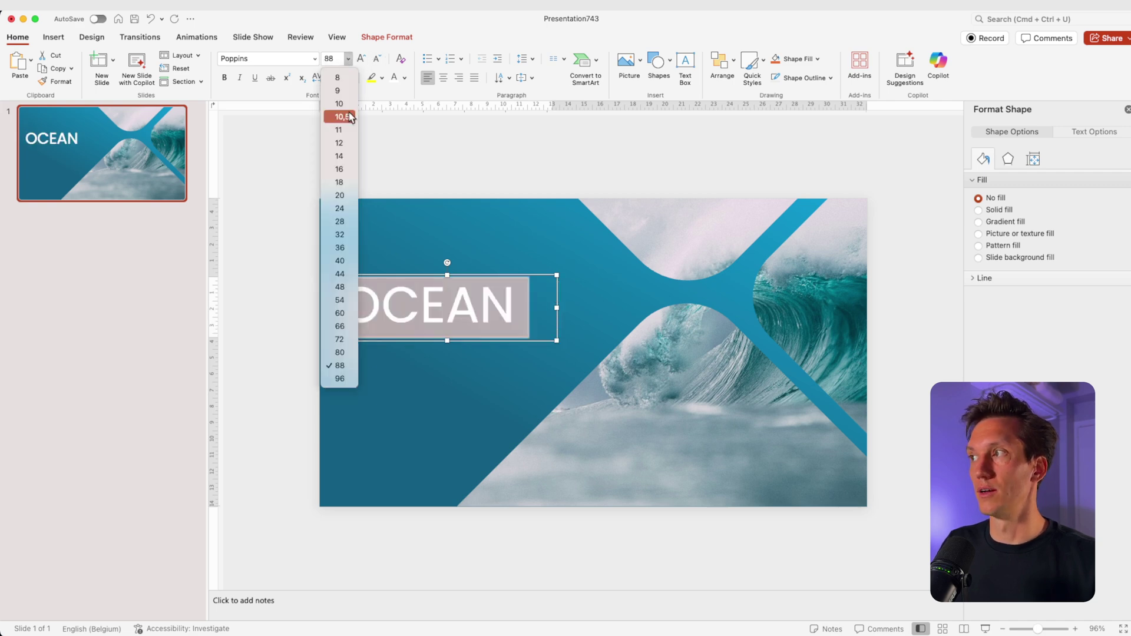
click(350, 380)
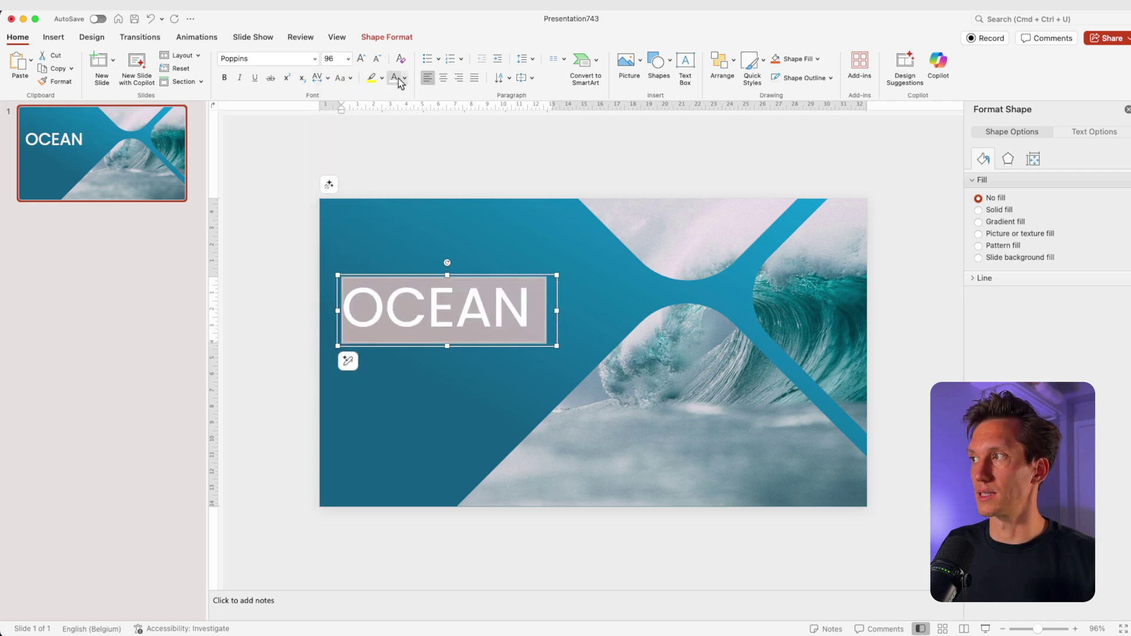
click(361, 59)
click(362, 58)
click(362, 59)
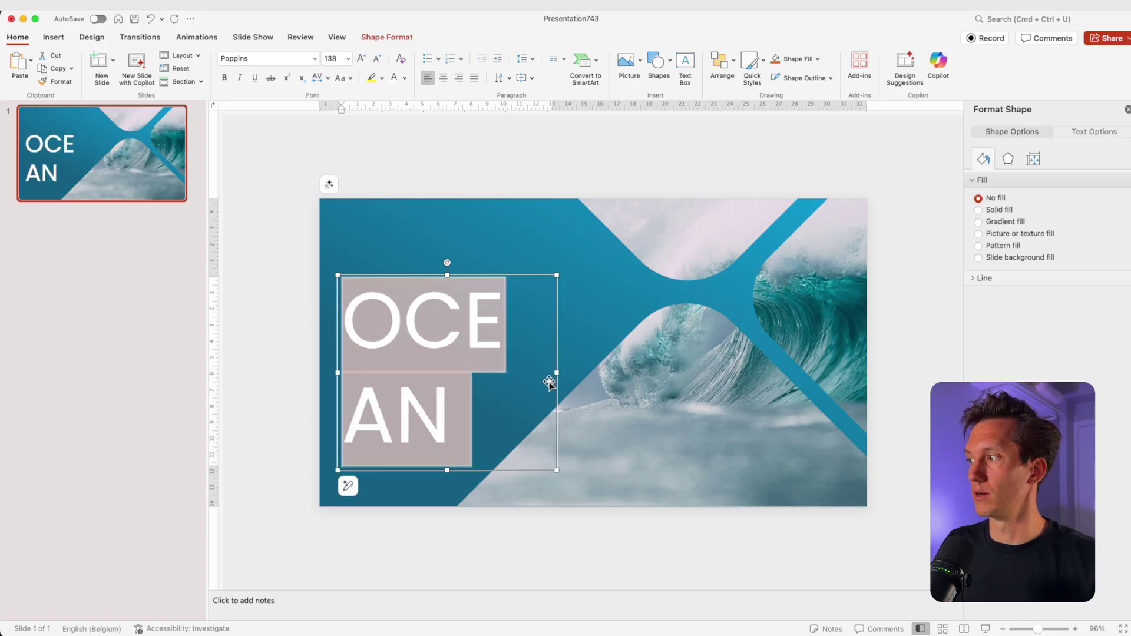
drag(557, 372, 658, 377)
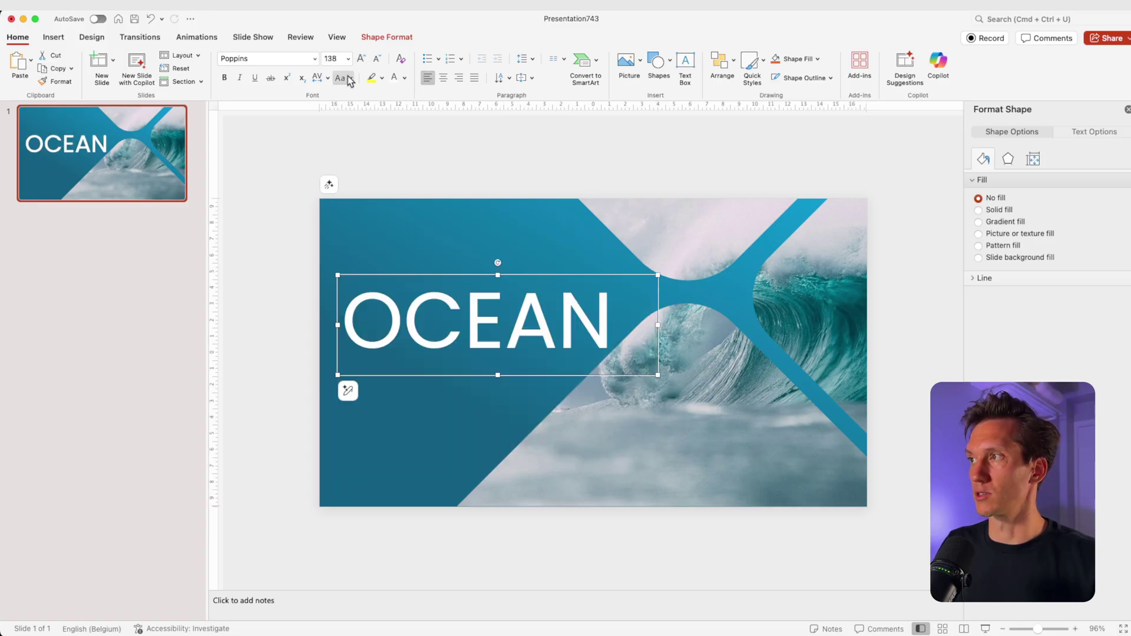
- Set OCEAN to Poppins ExtraBold at size 115 and move it up slightly
click(315, 58)
mouse_move(305, 175)
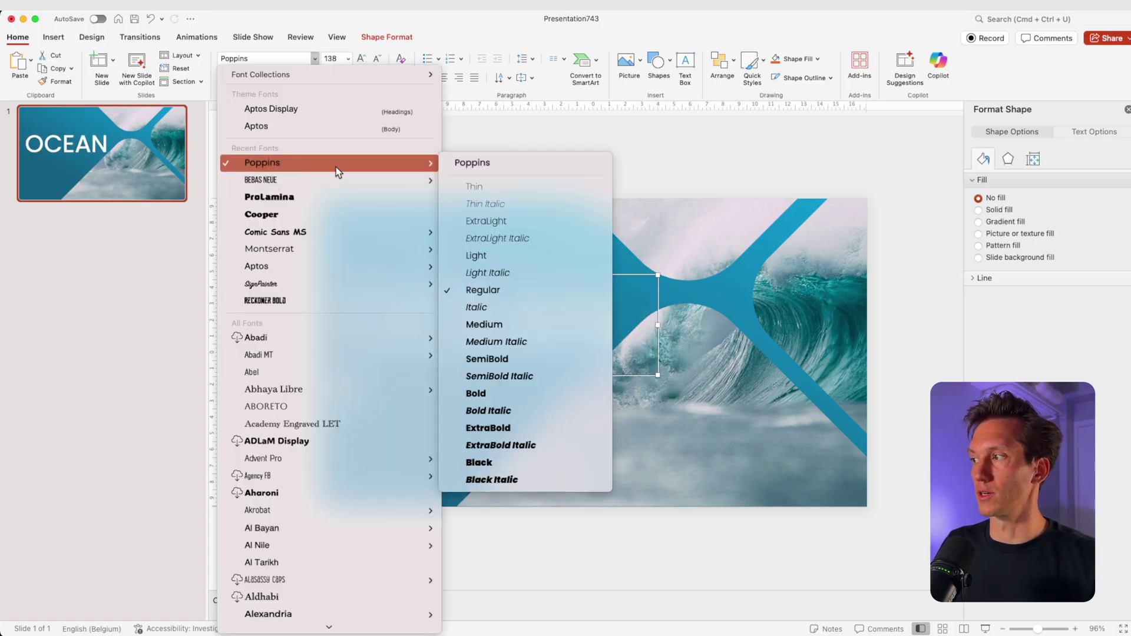
click(489, 429)
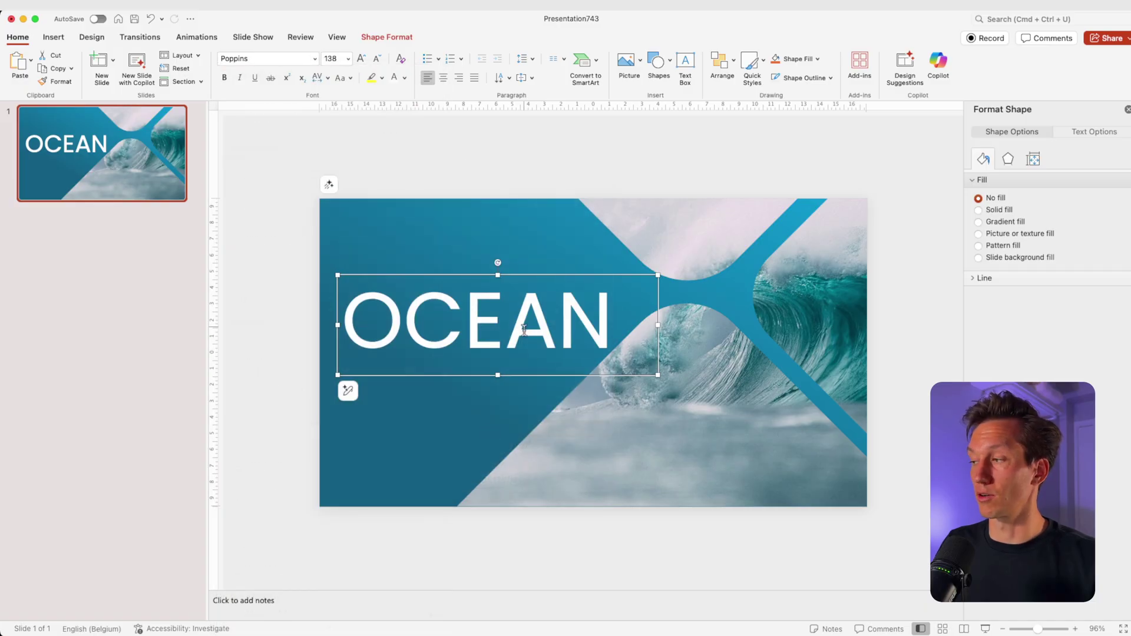
mouse_move(527, 378)
mouse_down()
mouse_move(522, 338)
mouse_move(525, 355)
mouse_up()
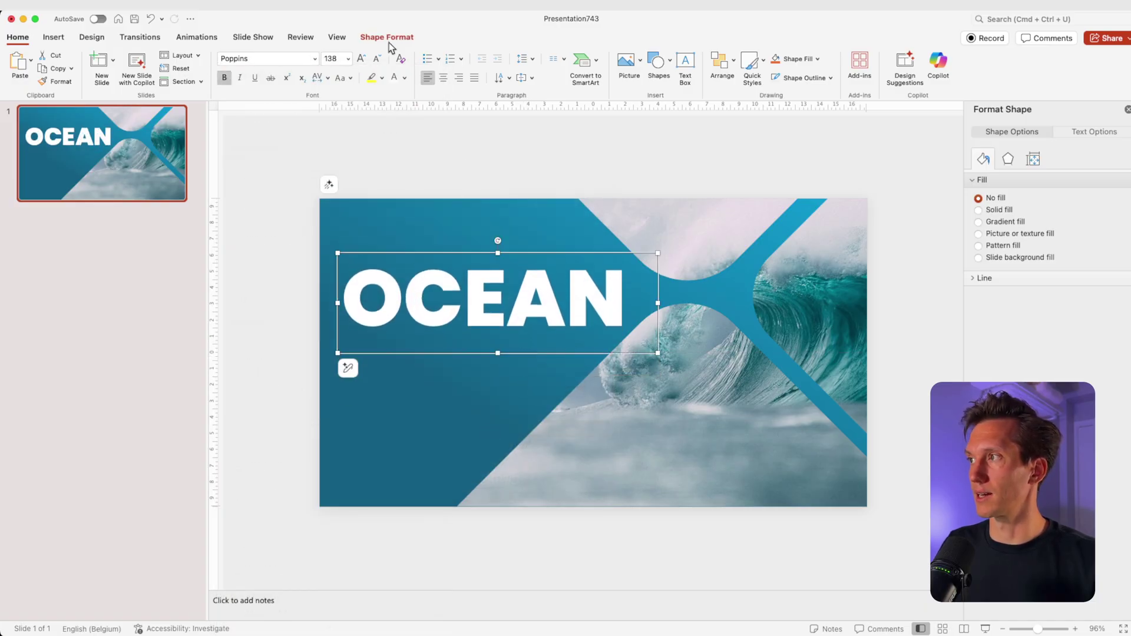
click(377, 59)
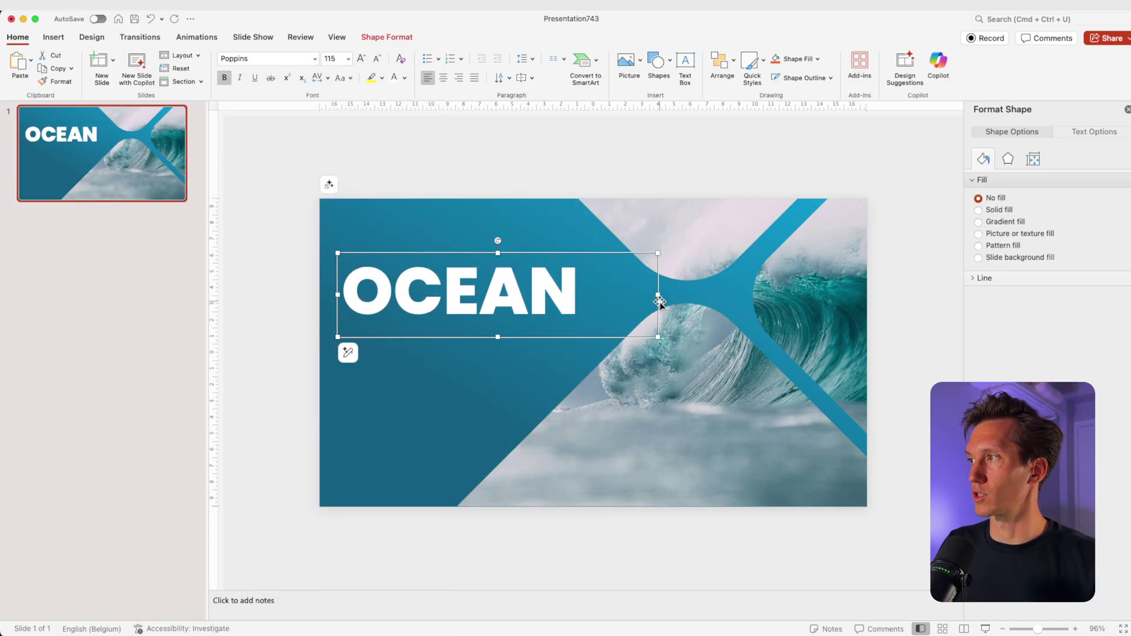
- Narrow the OCEAN box, duplicate it below, and change the copy's text to 'waves'
drag(658, 295, 605, 294)
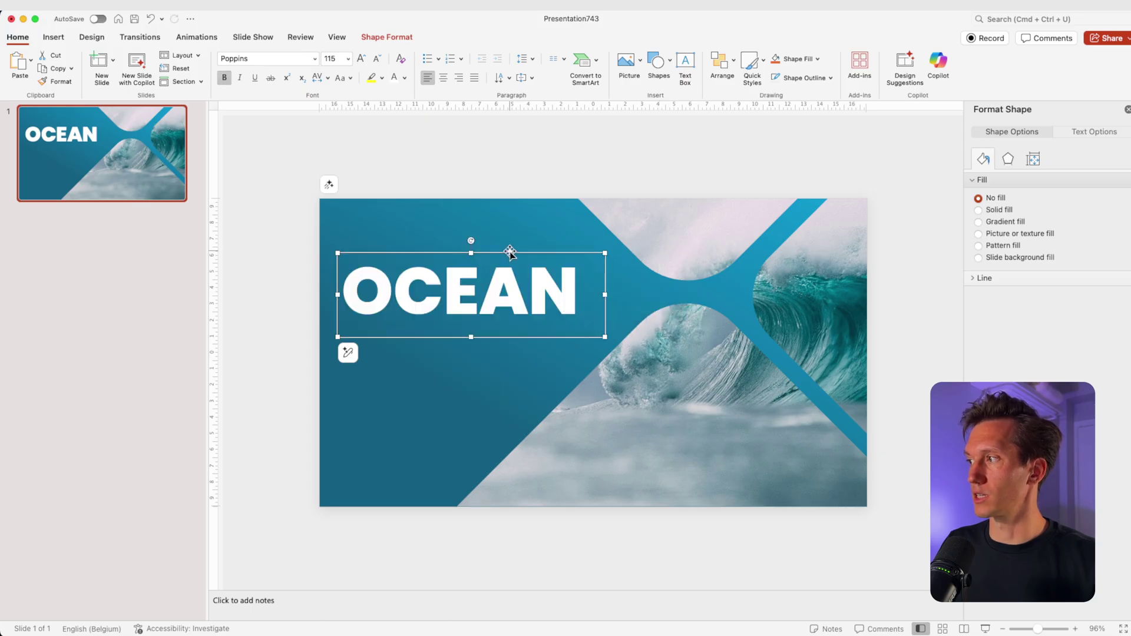
drag(510, 252, 514, 312)
double_click(462, 351)
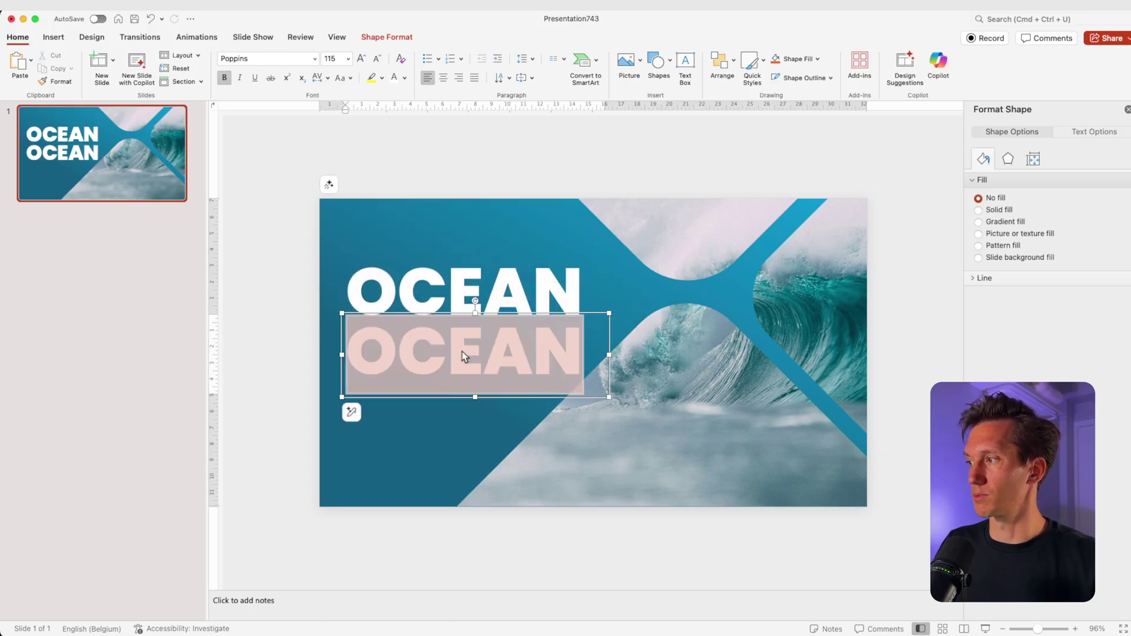
text(waves)
key(super+a)
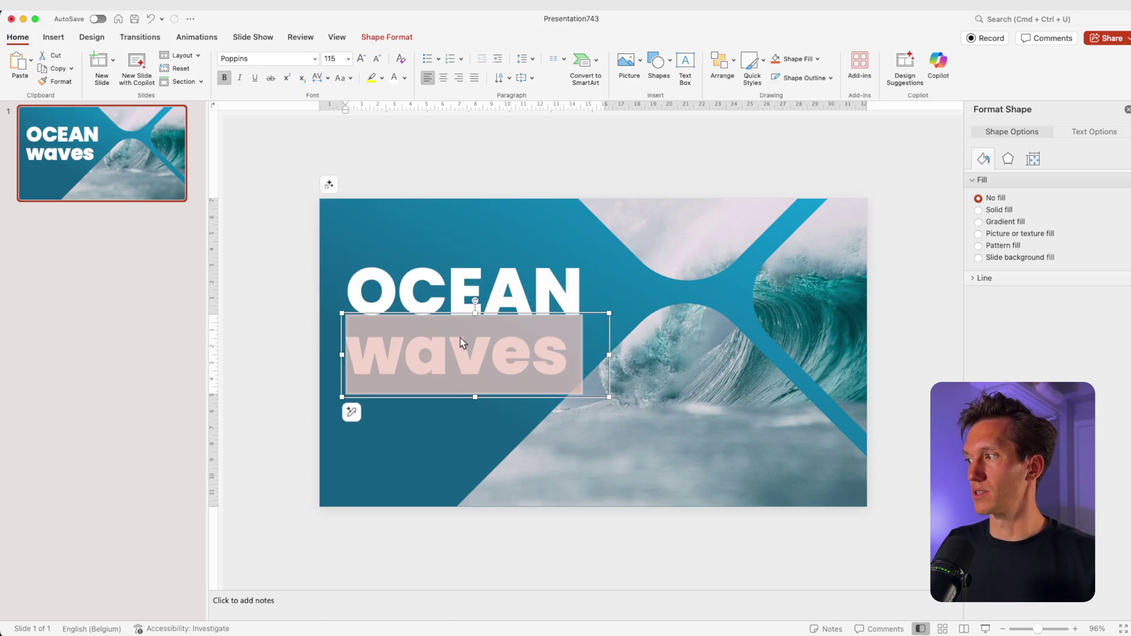
- Set 'waves' in SignPainter, centred, placed just under OCEAN and coloured gold
click(248, 56)
text(Sign)
key(Return)
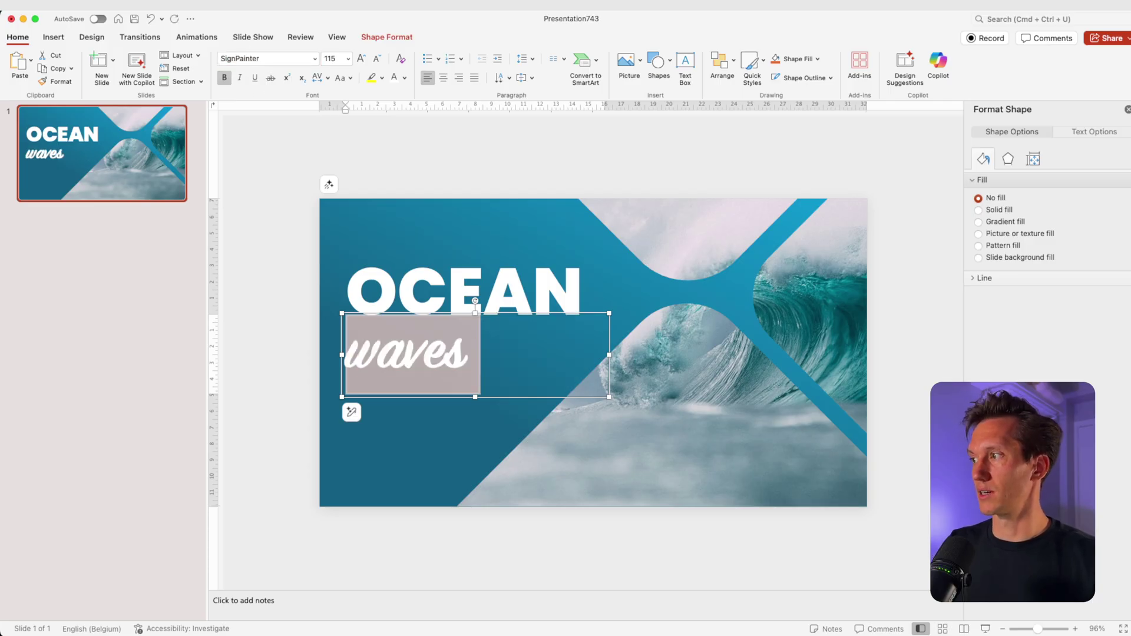
click(444, 78)
drag(538, 323, 515, 296)
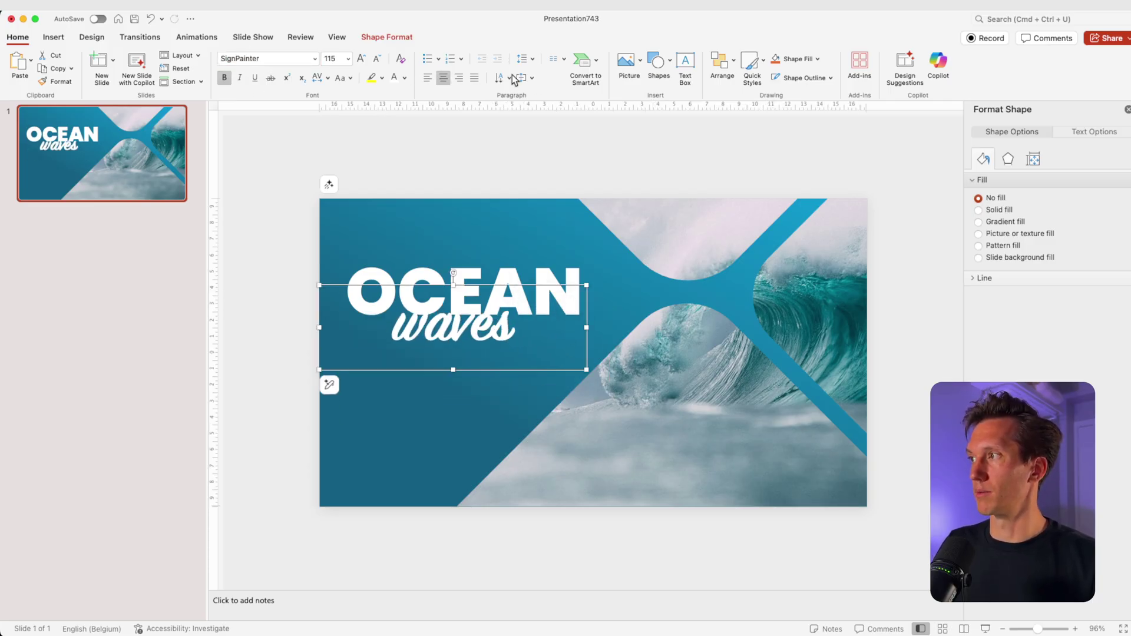
click(405, 78)
click(420, 201)
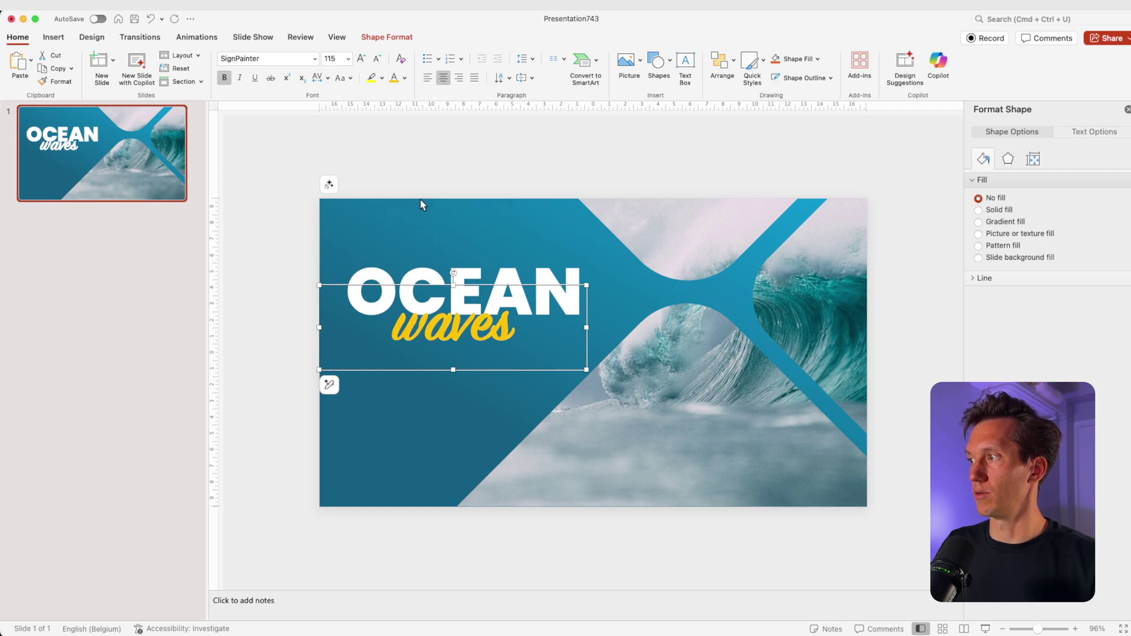
- Add an outer shadow to 'waves' with a 21 pt blur and slightly higher transparency
click(1092, 131)
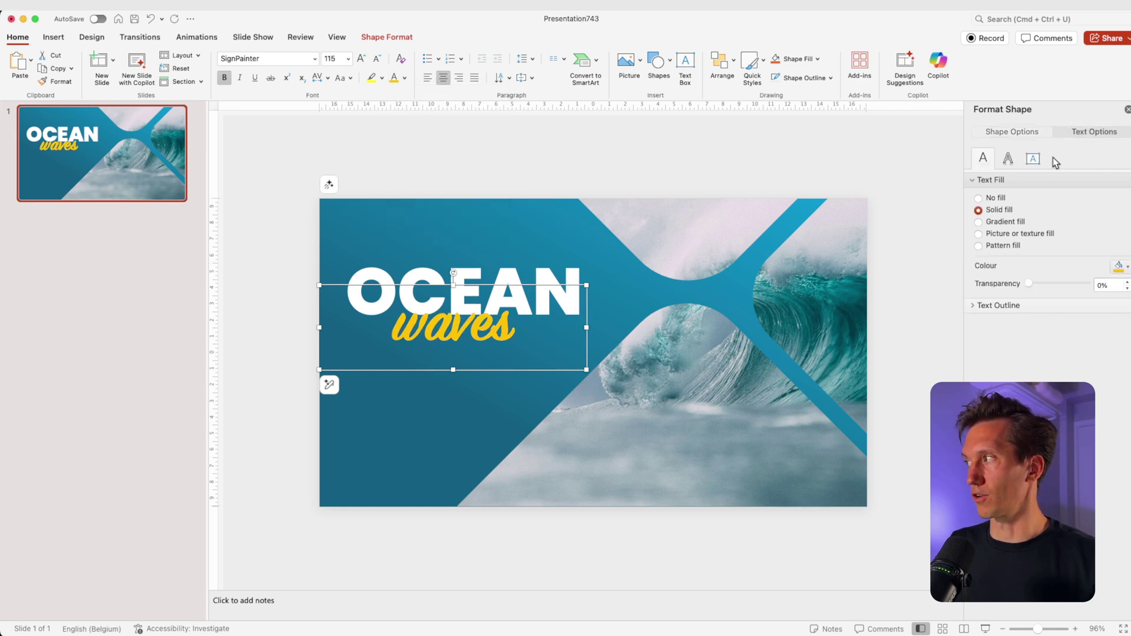
click(1008, 163)
click(1005, 180)
click(1121, 201)
click(1035, 301)
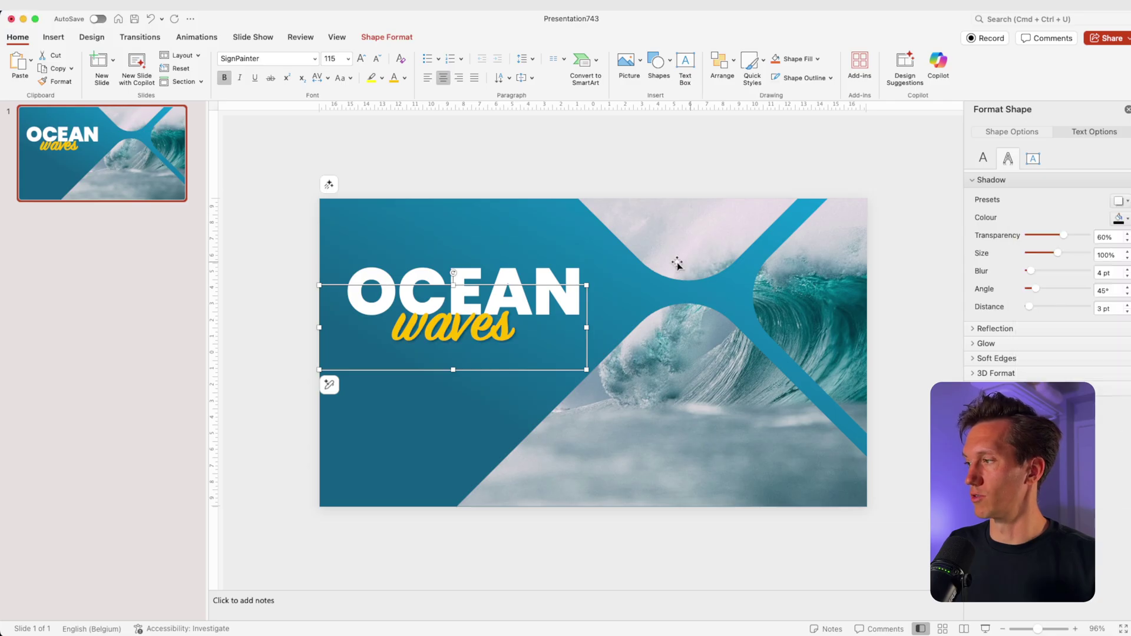
drag(1030, 271, 1040, 271)
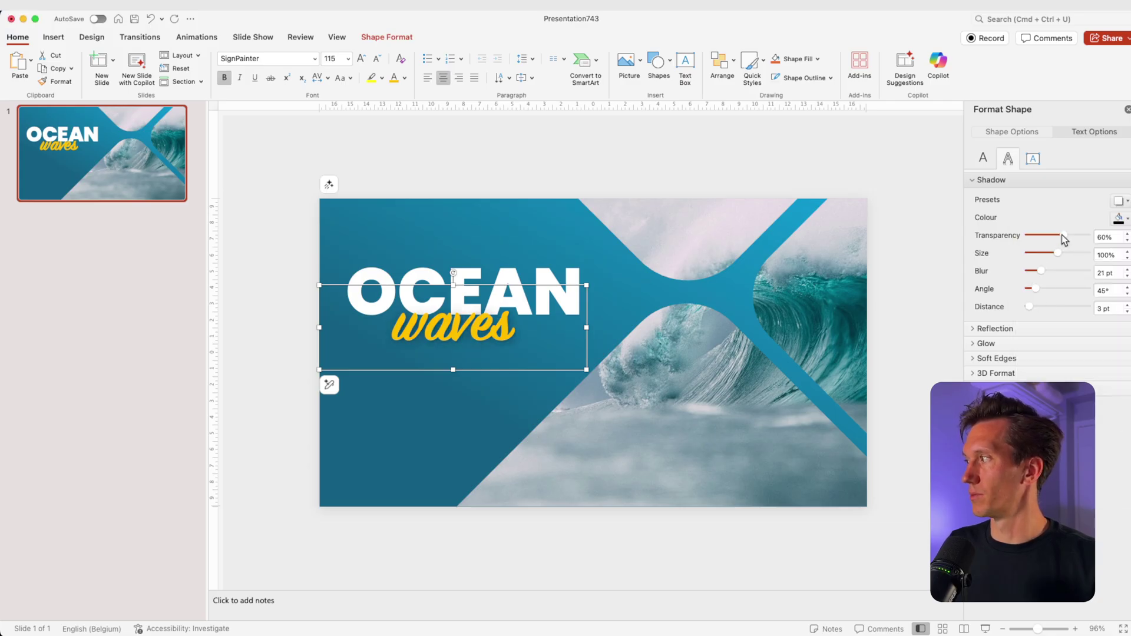
drag(523, 285, 522, 284)
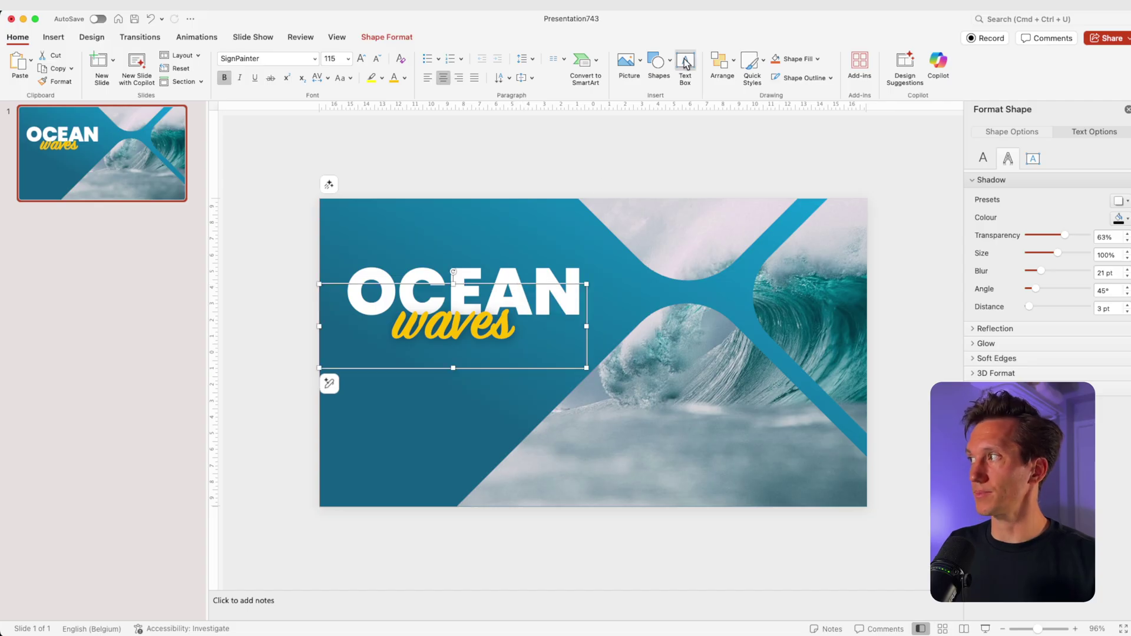
- Add a text box below 'waves' filled with =Lorem(1,2) placeholder text, then widen it
click(685, 63)
drag(350, 359, 506, 414)
text(=Lorem)
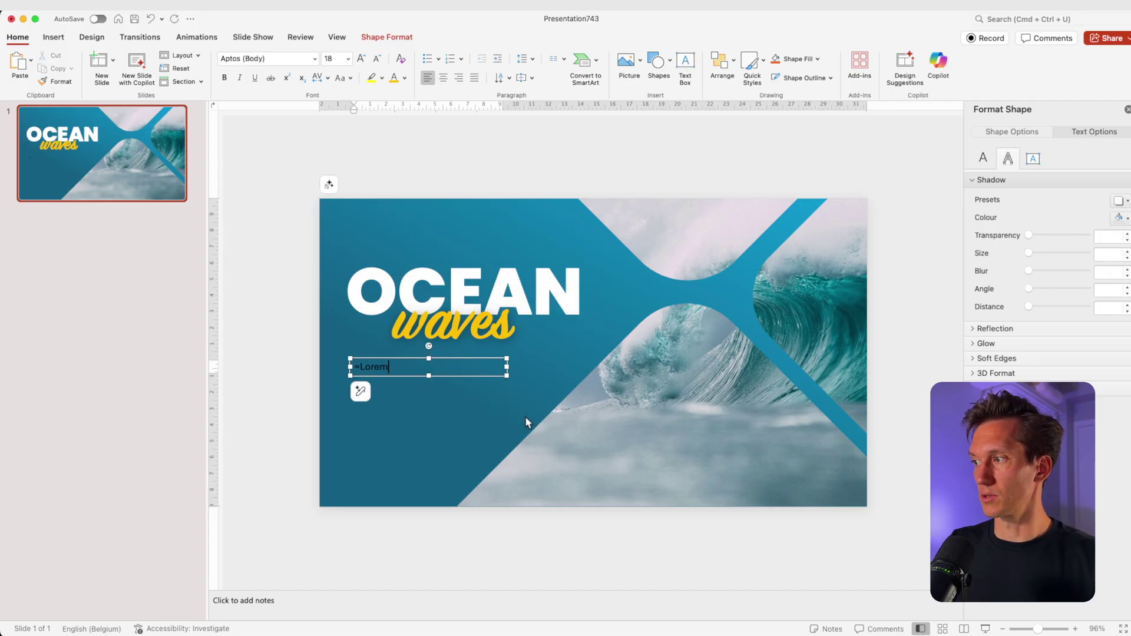
text((1,2))
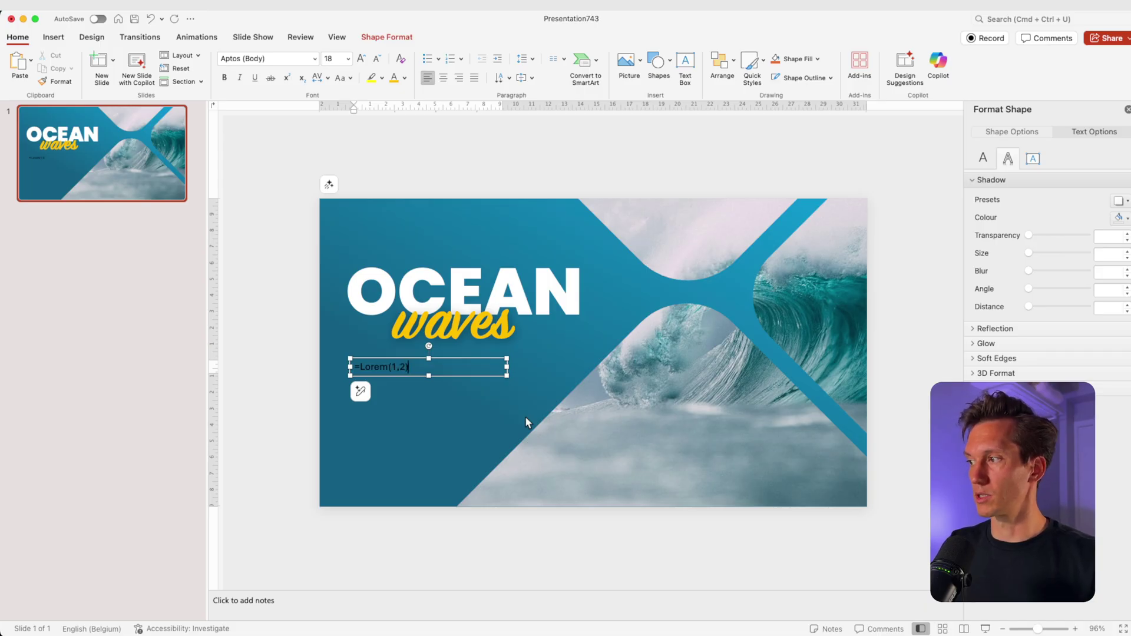
key(Return)
drag(503, 406, 550, 408)
- Format the body text as white, 16 pt, Poppins Light
click(405, 77)
click(397, 118)
click(378, 58)
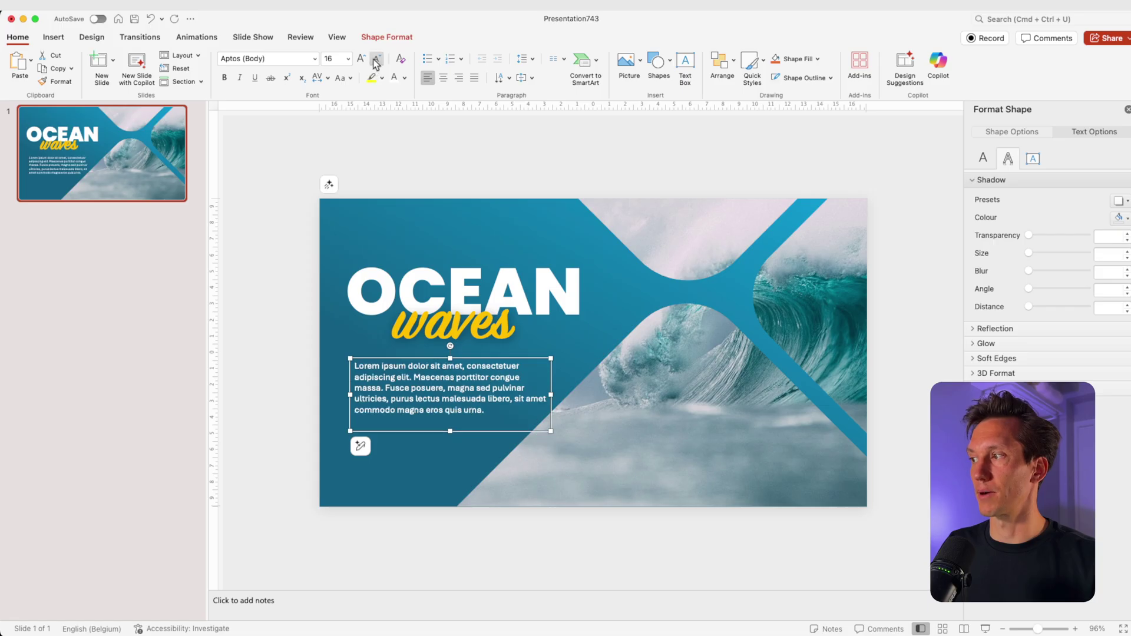
click(304, 58)
text(Poppins)
key(Return)
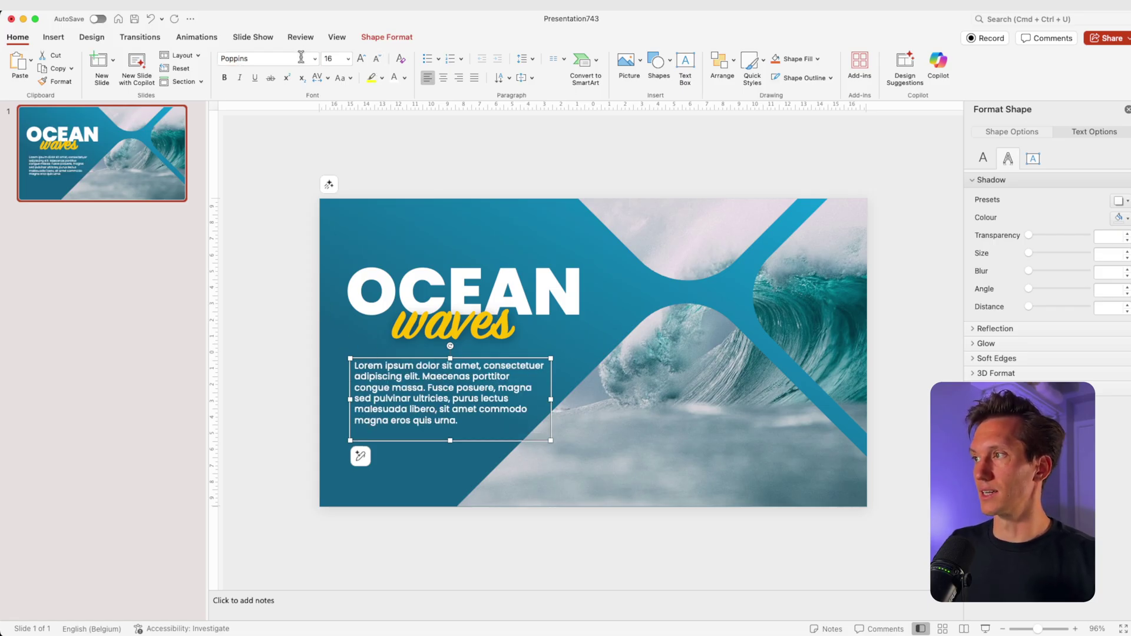
click(314, 59)
mouse_move(296, 157)
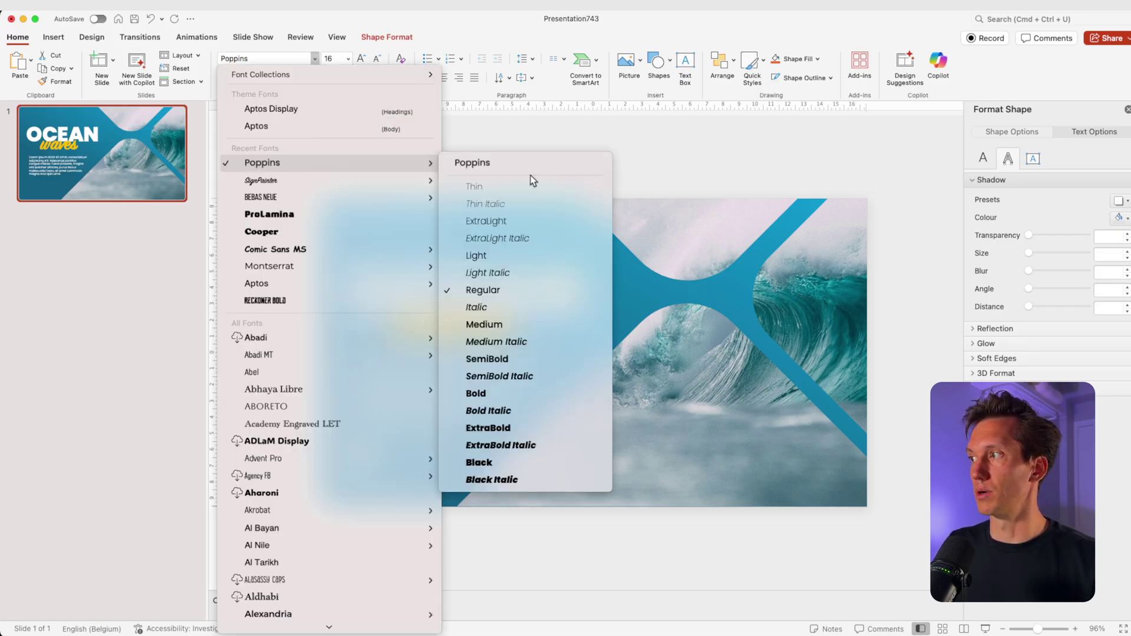
click(532, 260)
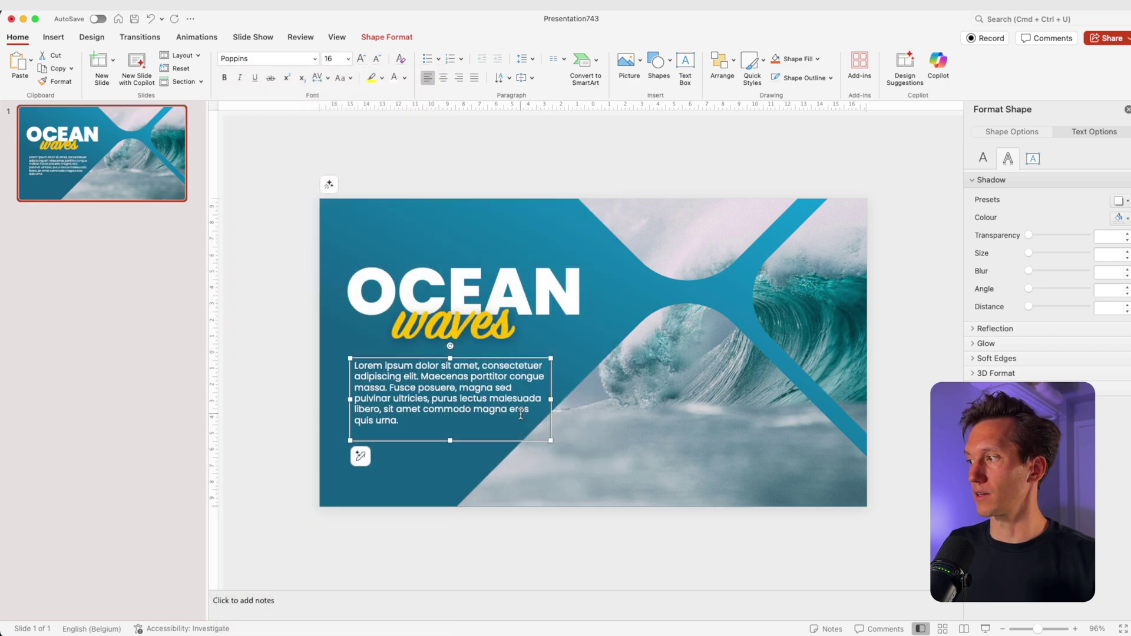
- Cut the paragraph so it ends with 'purus lectus.'
drag(519, 416, 481, 412)
key(BackSpace)
key(BackSpace)
text(.)
click(330, 454)
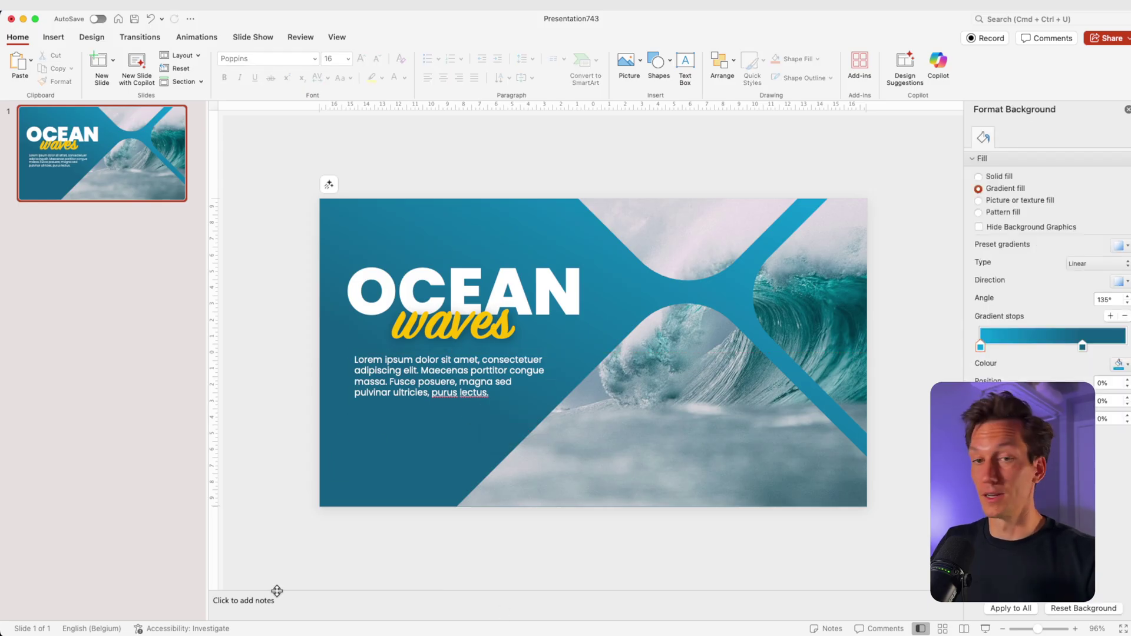
- Apply the Float In entrance effect to the OCEAN waves title and the body text box
click(78, 157)
click(400, 287)
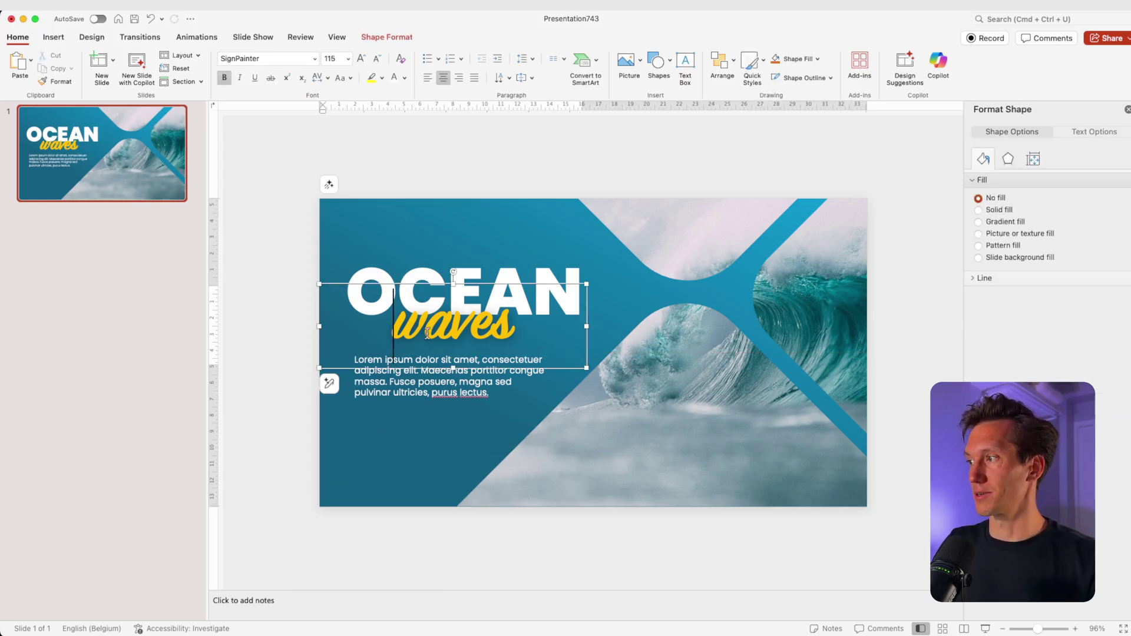
shift+click(412, 377)
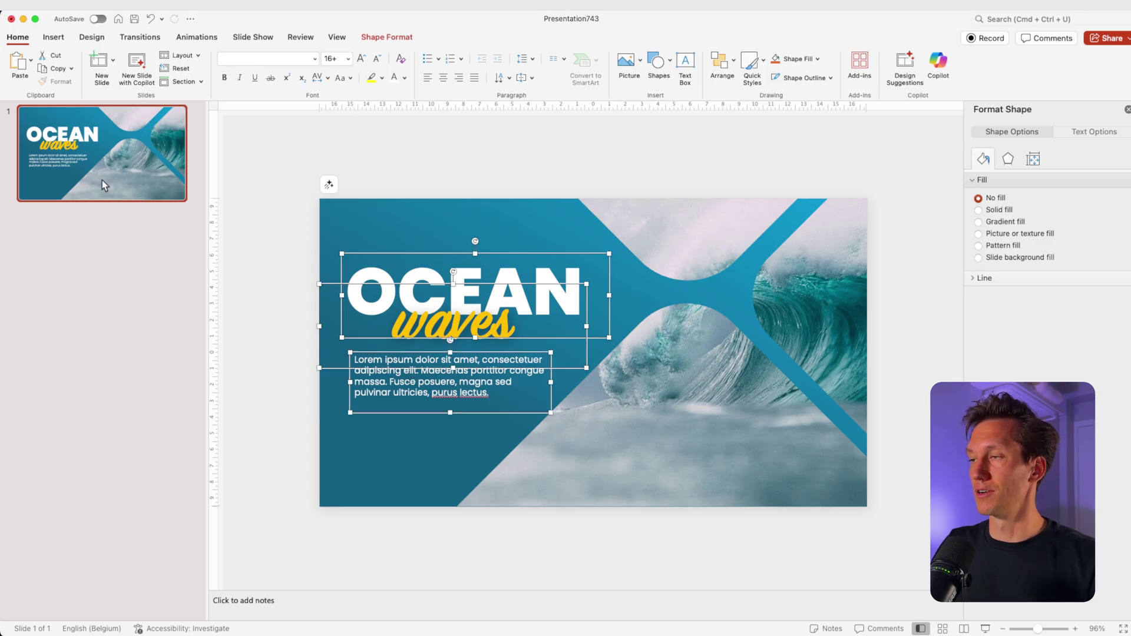
click(199, 41)
click(153, 87)
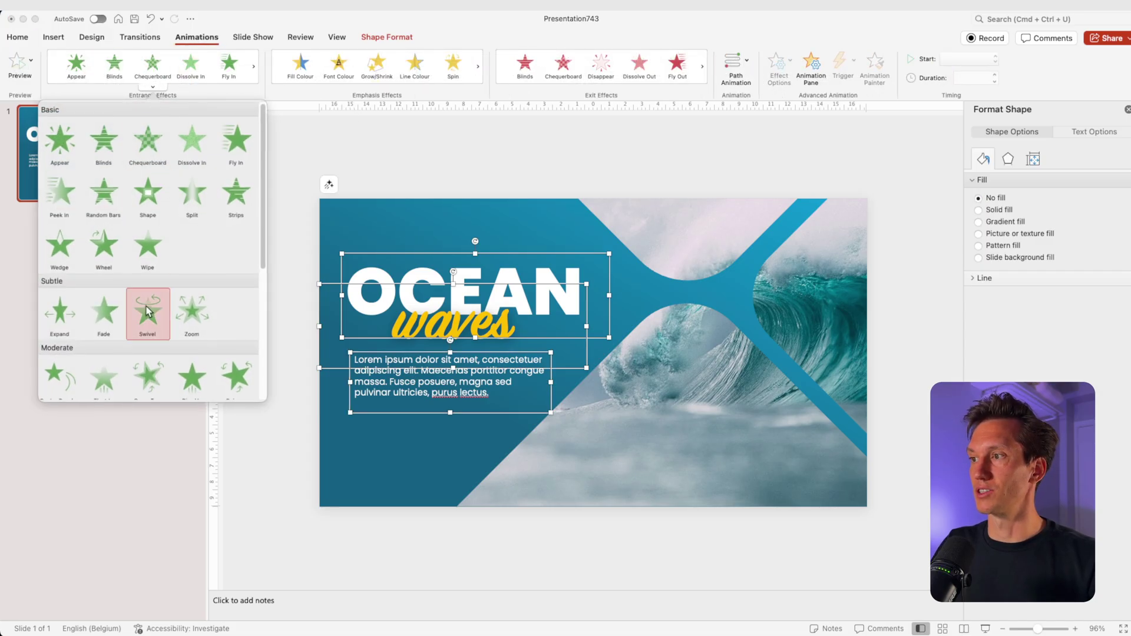
scroll(147, 313, down, 2)
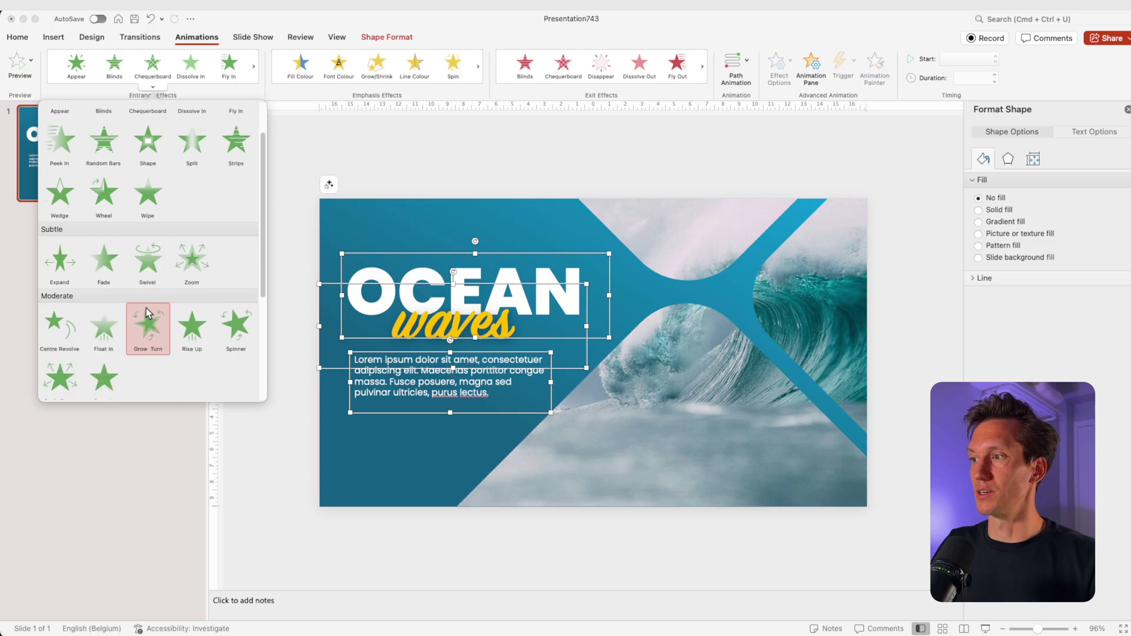
click(106, 335)
- Delay the OCEAN animation by 0,2 s and the body text animation by 0,4 s
click(1007, 166)
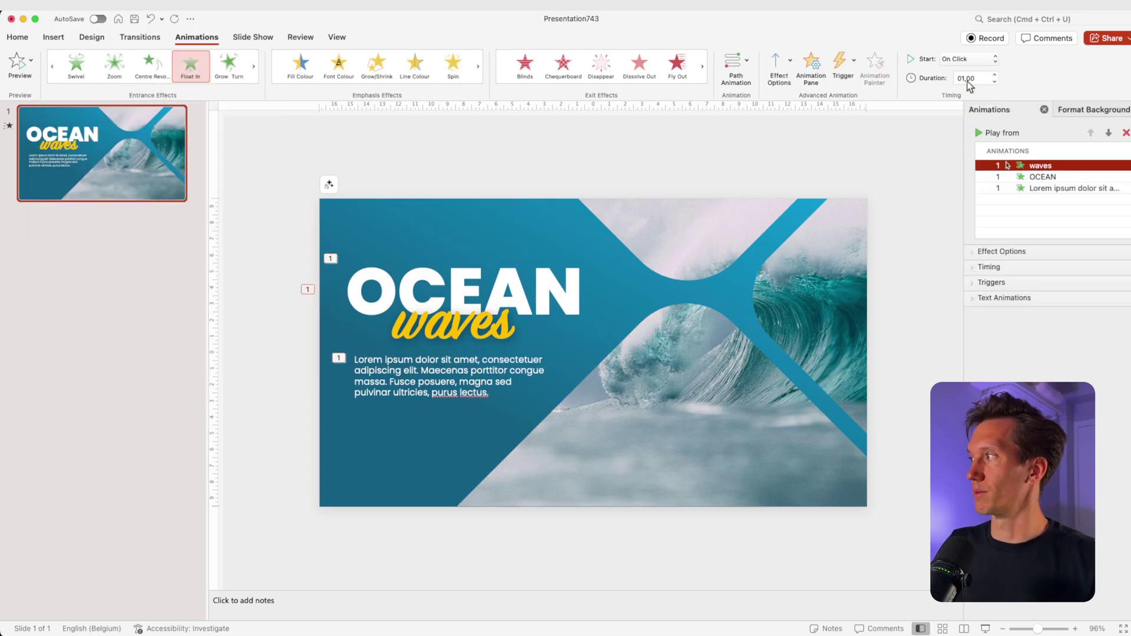
click(1040, 176)
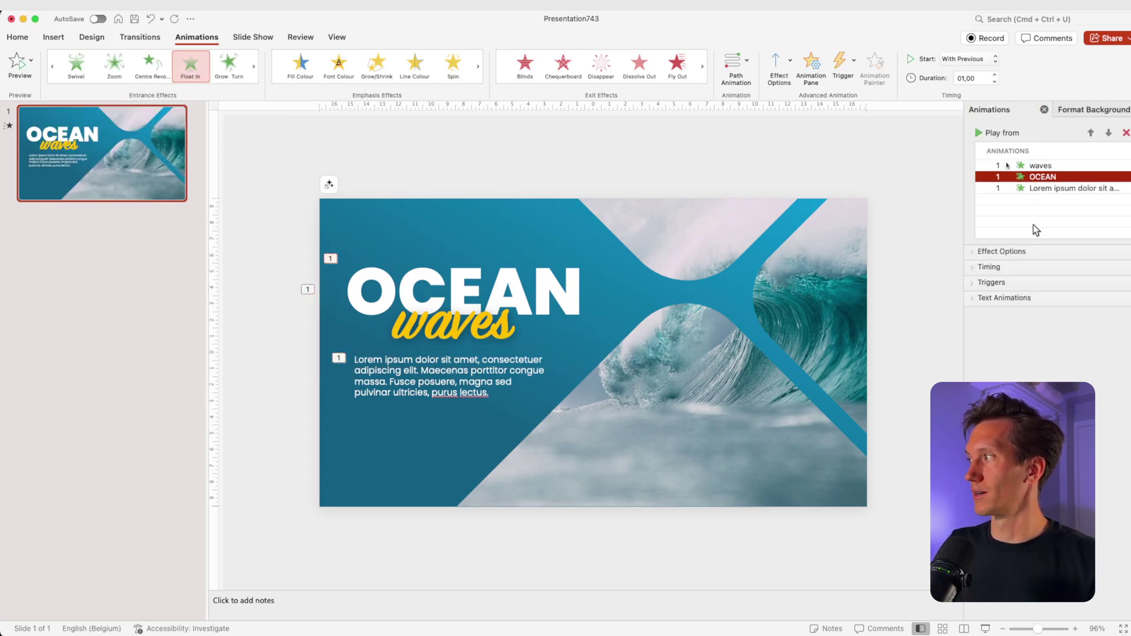
click(1023, 273)
click(1046, 324)
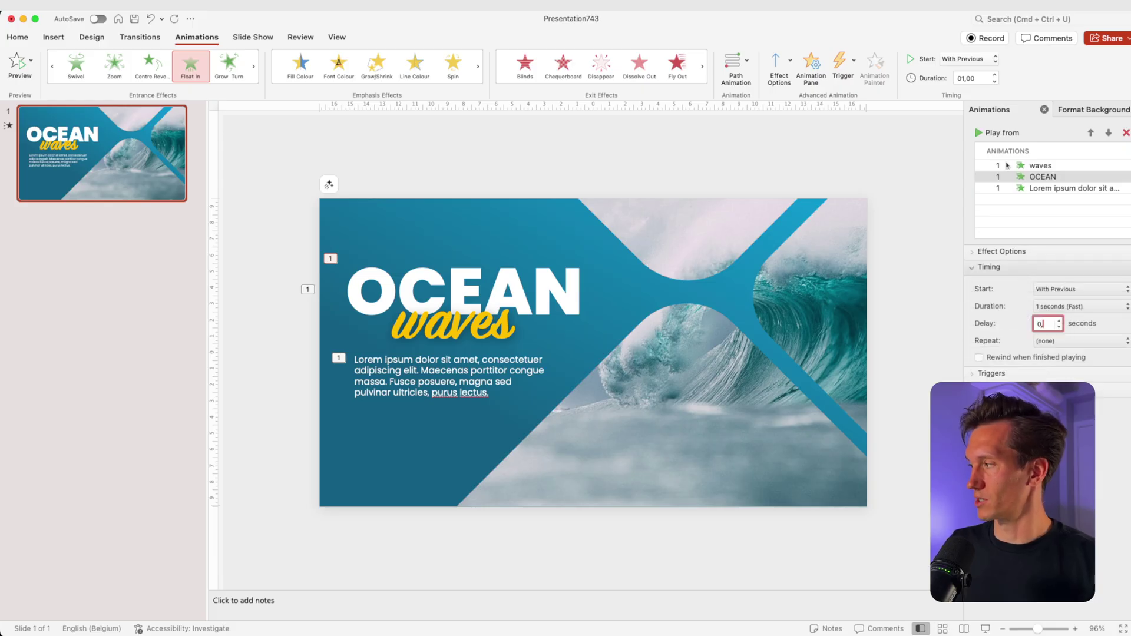
text(,2)
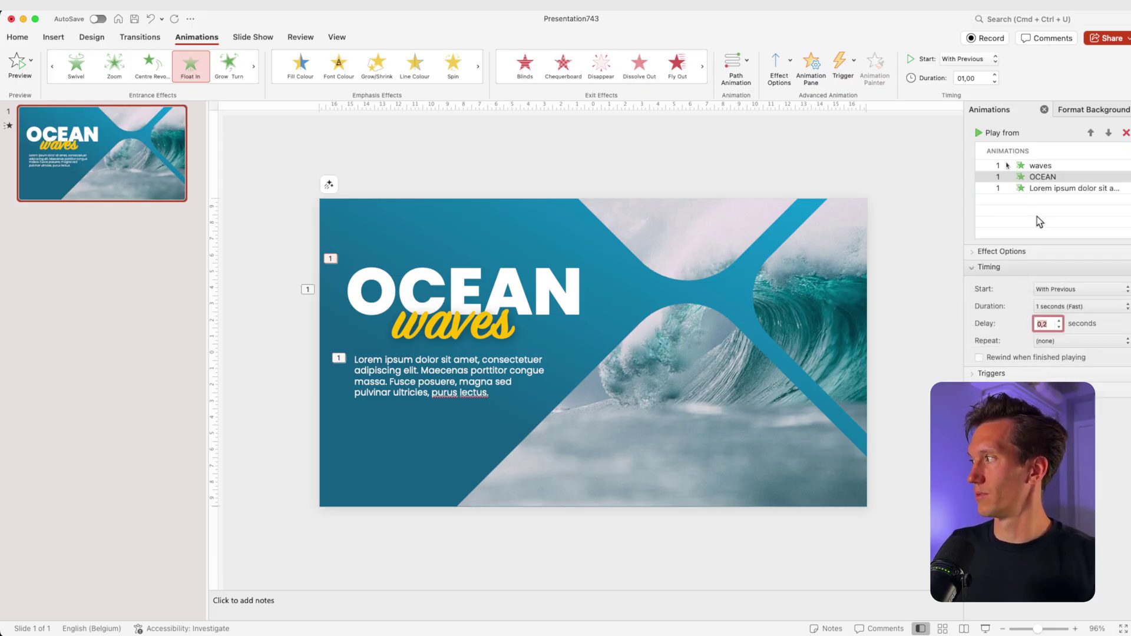
click(1042, 188)
click(1046, 324)
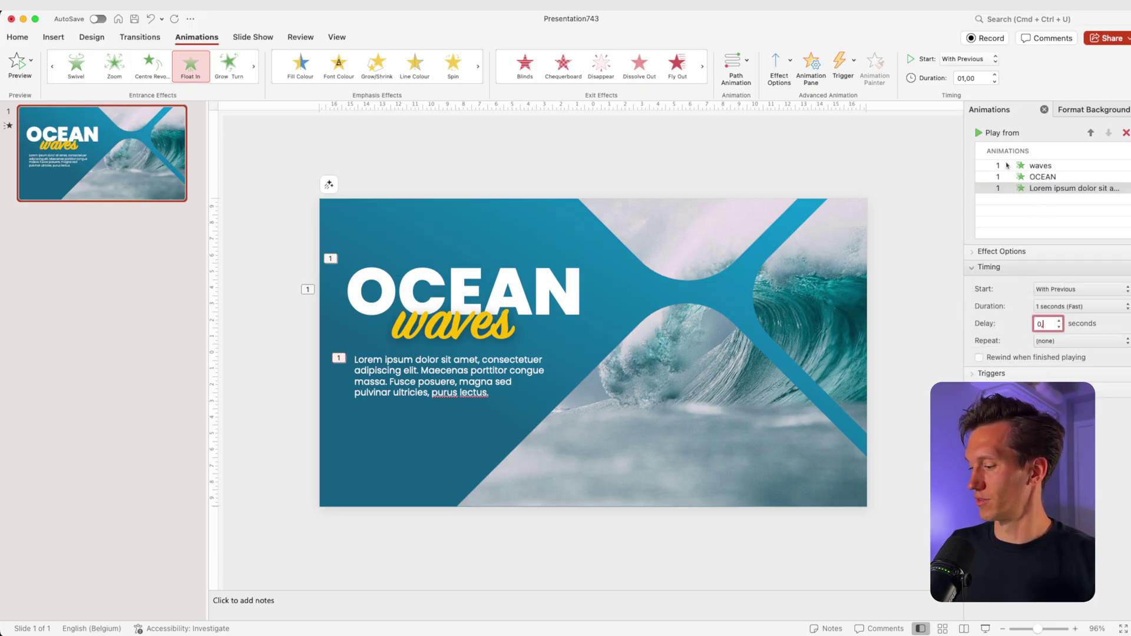
text(,4)
key(Return)
click(250, 359)
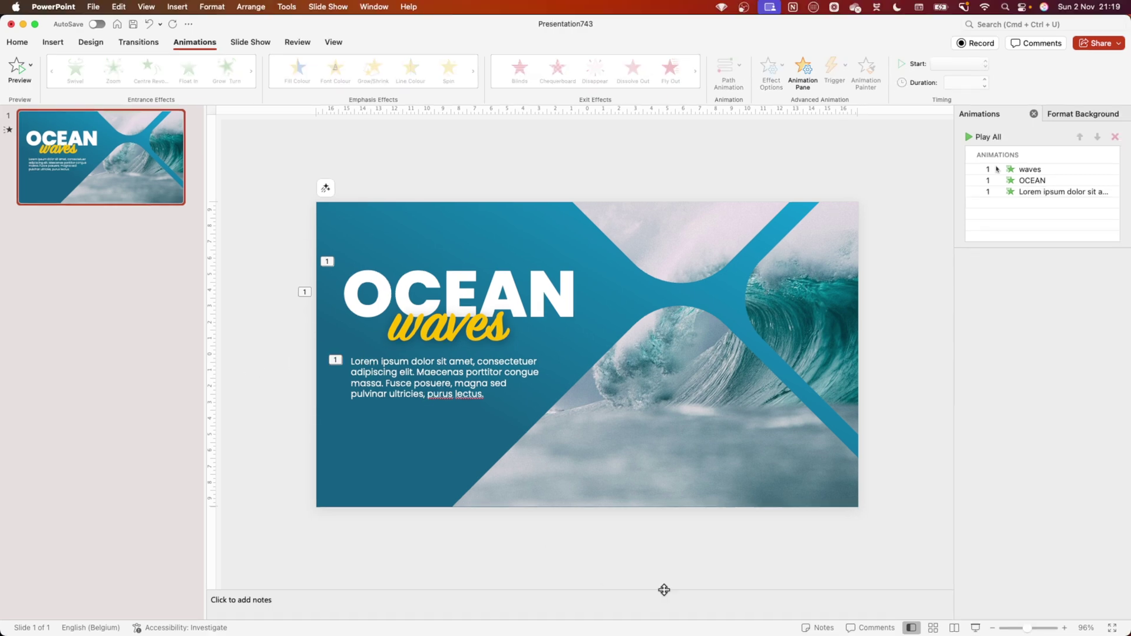